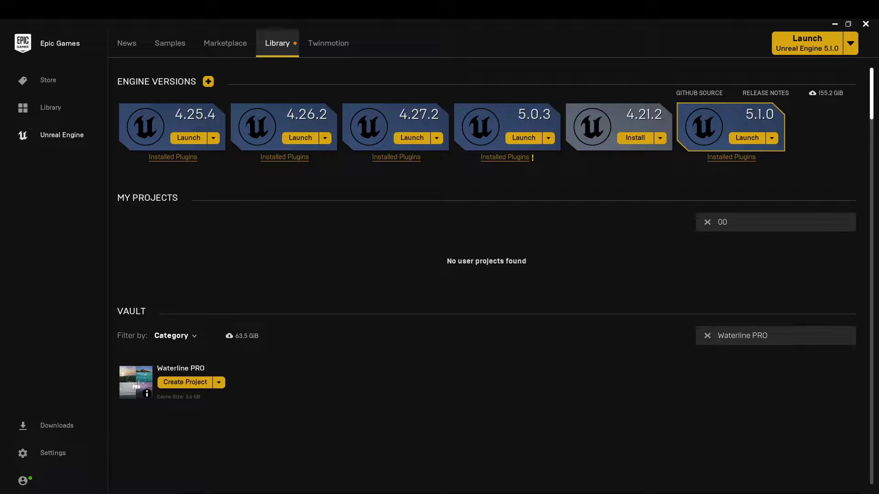
# Step: Create a project from the Waterline PRO vault asset, named WaterlinePRO_00, in E:/Unreal Files/Tutorials for engine version 5.0
pyautogui.click(185, 382)
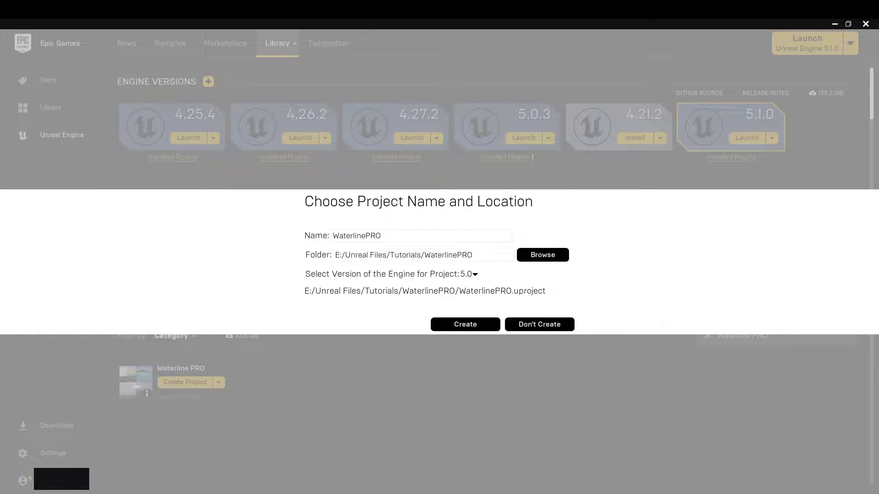
pyautogui.click(474, 274)
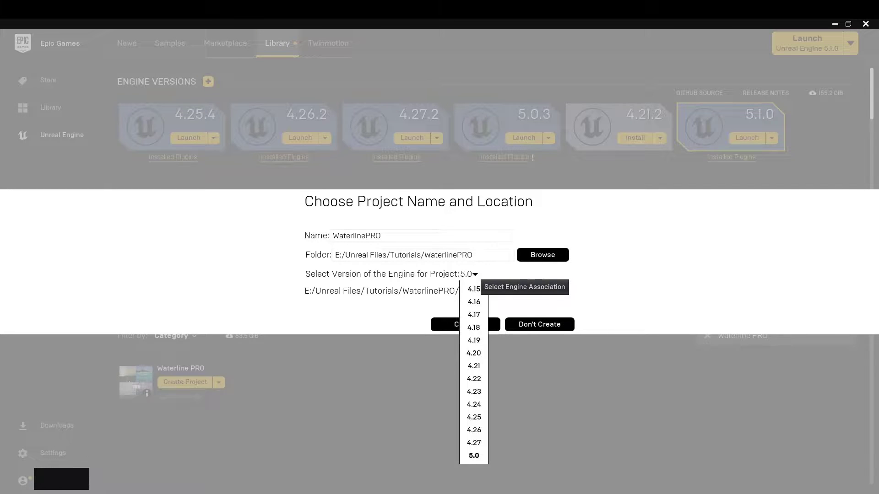
pyautogui.press('Escape')
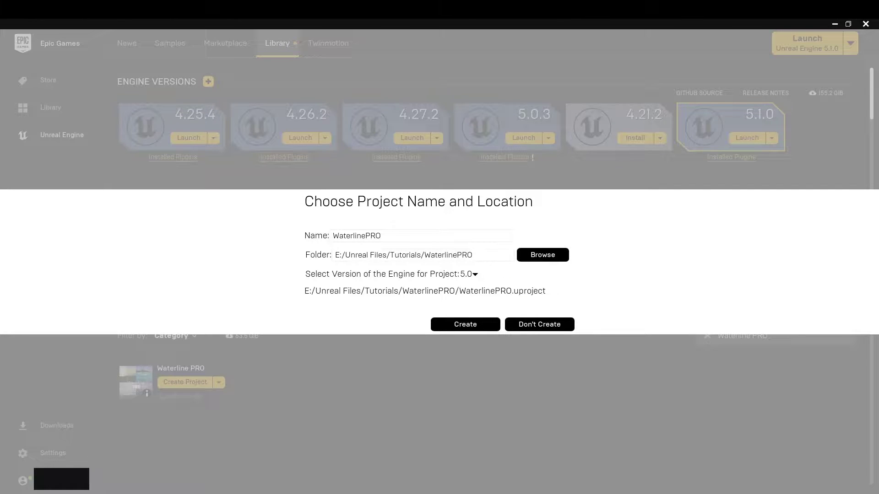
pyautogui.write('_')
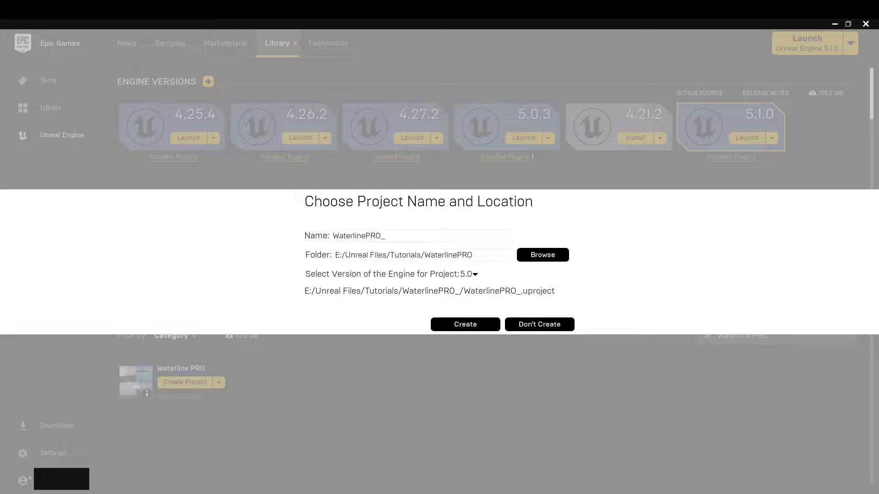
pyautogui.write('00')
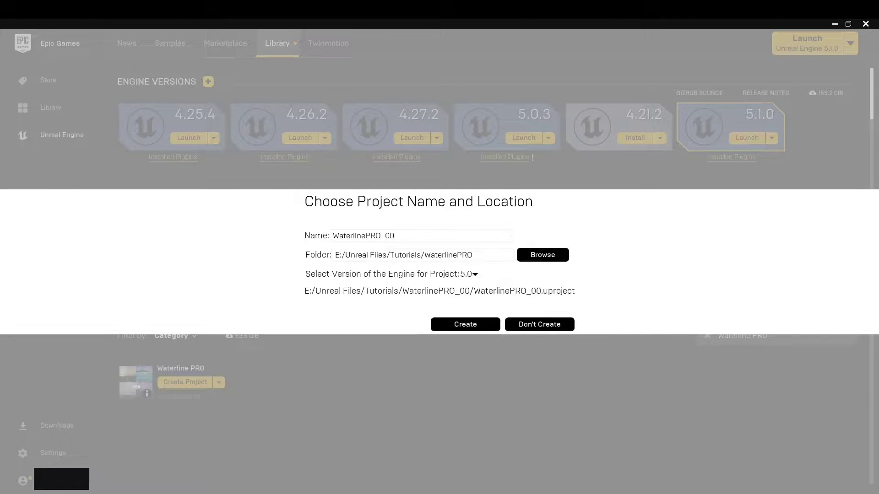
pyautogui.click(465, 324)
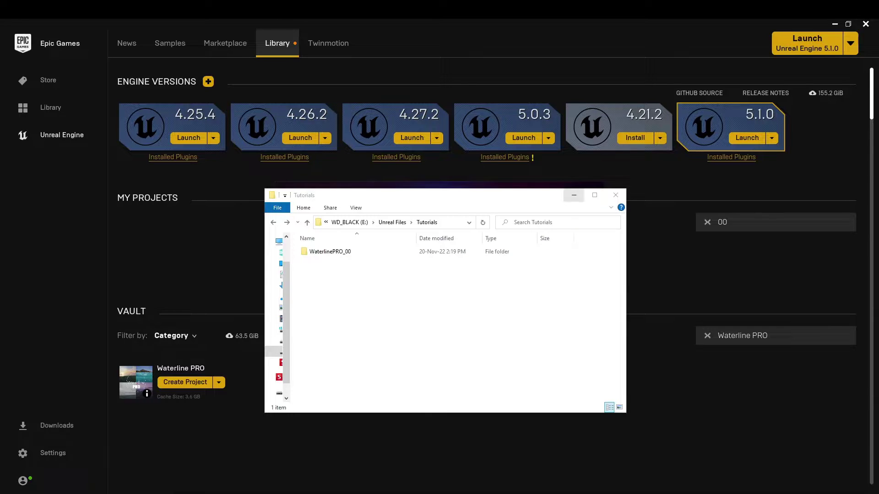
# Step: Create a blank Games project named Waterline_00 in E:\Unreal Files\Tutorials and select its Content folder
pyautogui.click(574, 195)
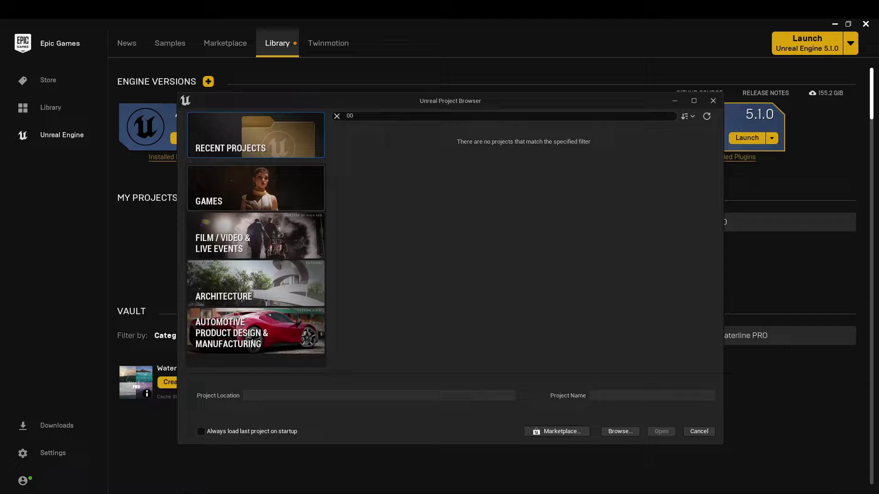
pyautogui.click(255, 188)
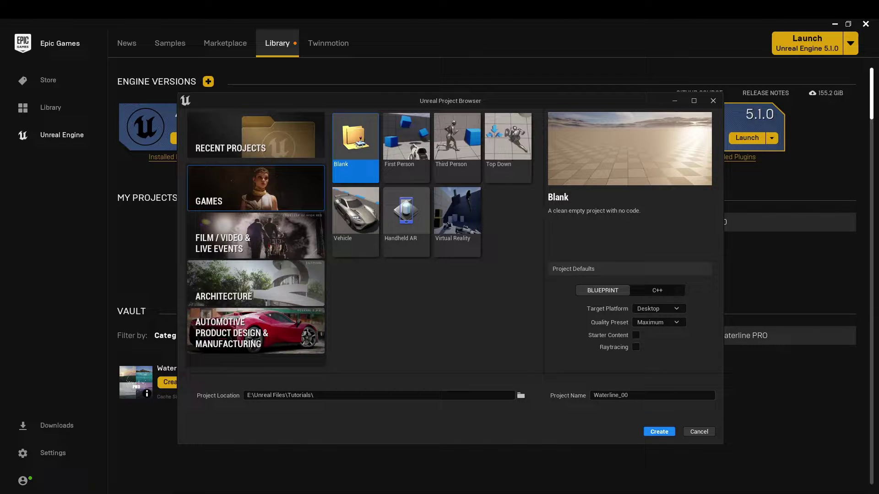
pyautogui.click(658, 431)
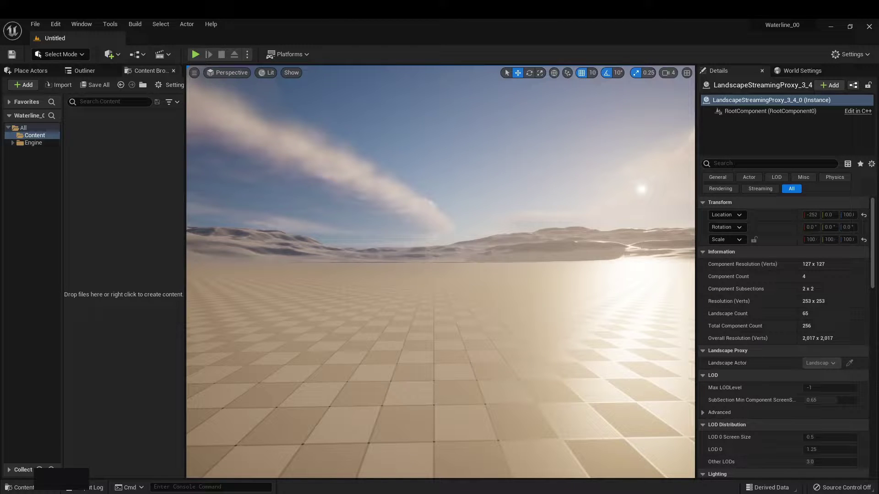
pyautogui.click(35, 135)
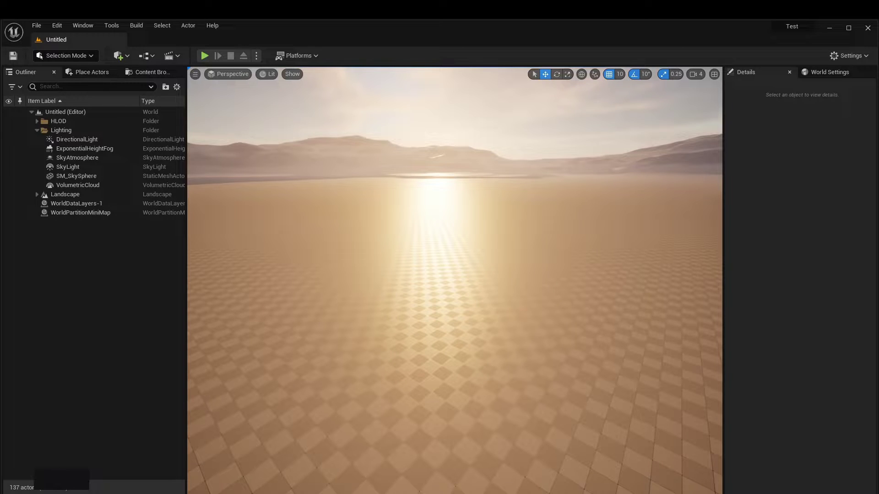
# Step: Open the project settings and search them for "objec" to find the collision object channels
pyautogui.click(36, 25)
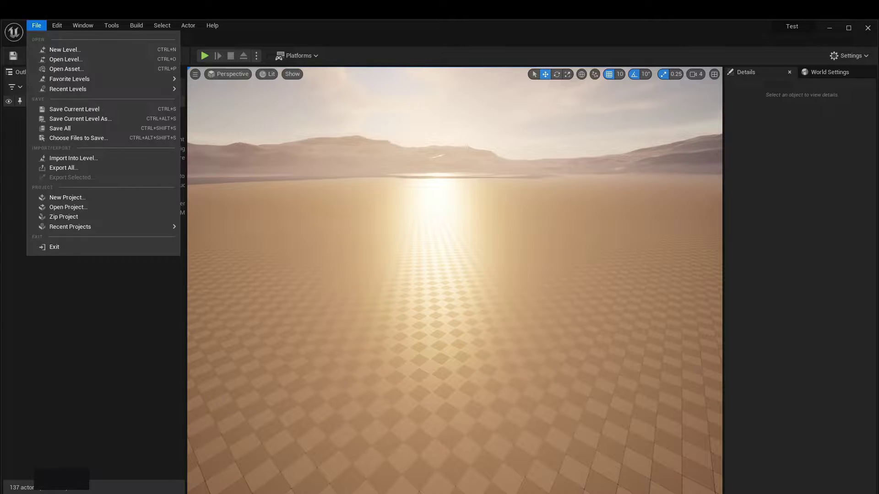
pyautogui.moveTo(56, 26)
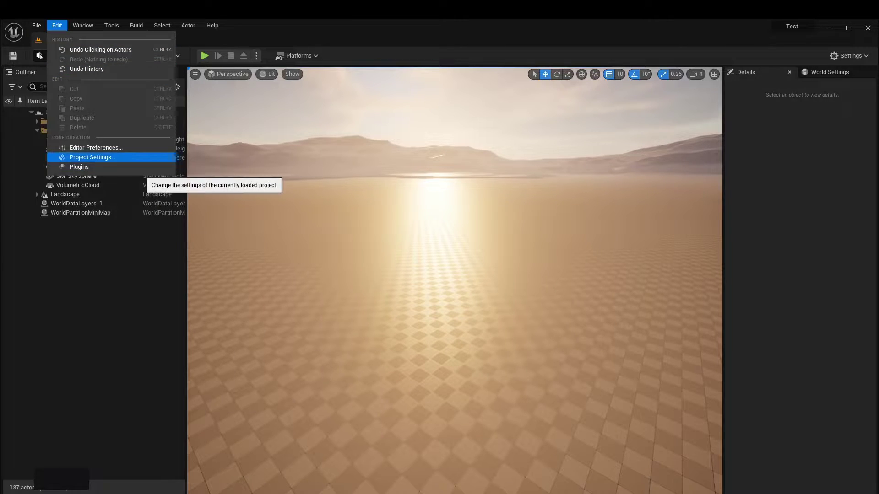
pyautogui.click(90, 157)
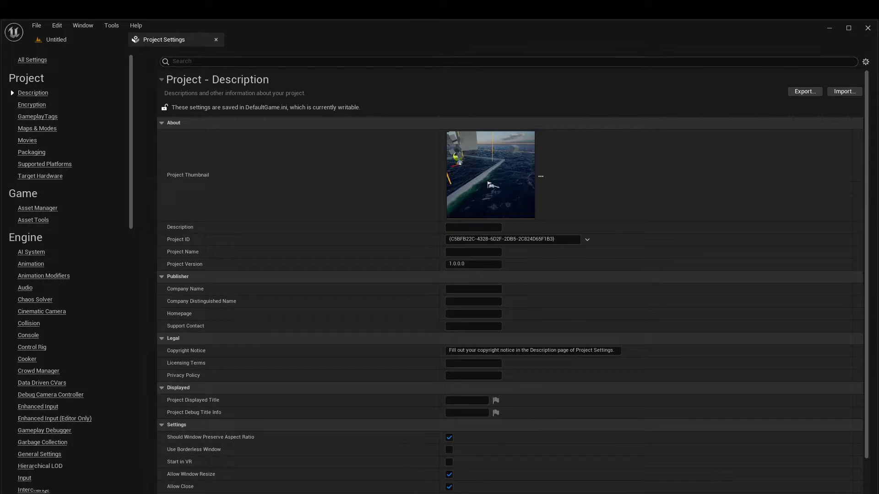
pyautogui.write('objec')
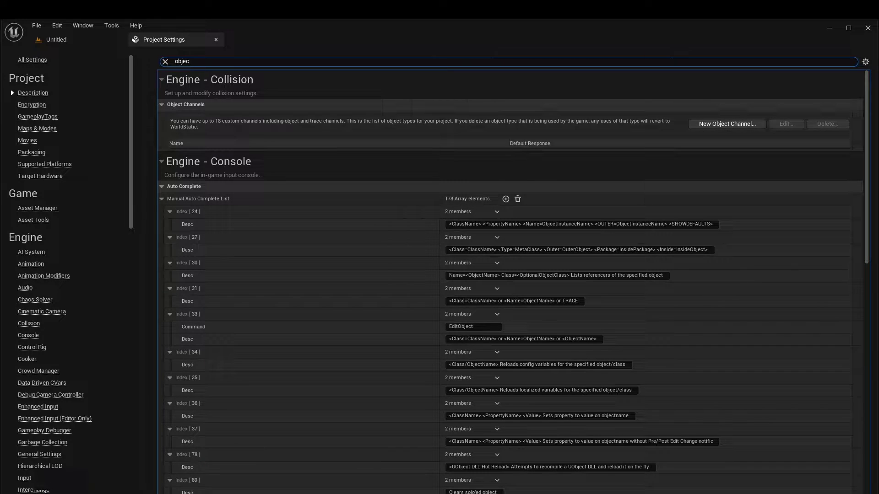
# Step: Add a collision object channel named Waterline with Overlap as its default response, and close the project settings
pyautogui.click(727, 123)
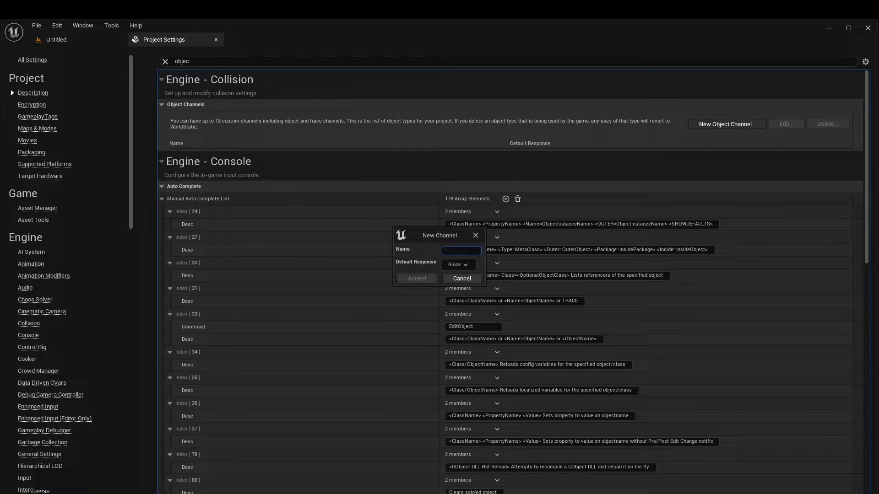
pyautogui.write('Waterline')
pyautogui.click(459, 265)
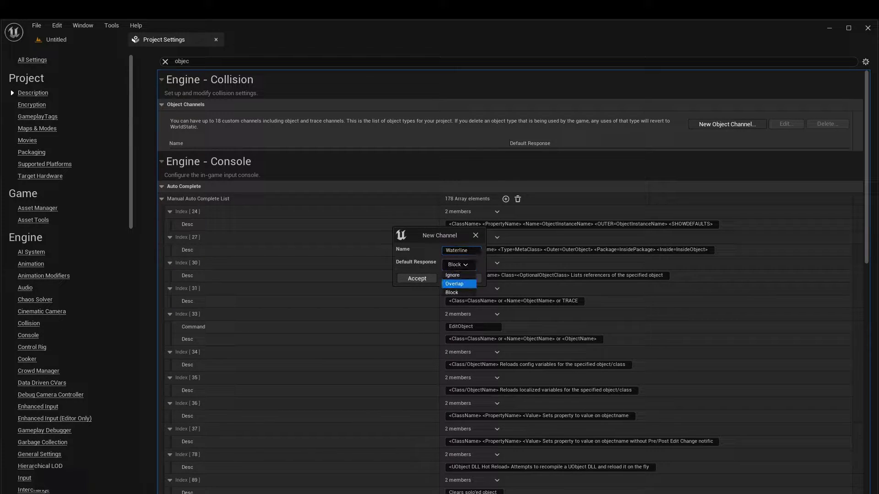
pyautogui.click(457, 284)
pyautogui.click(417, 278)
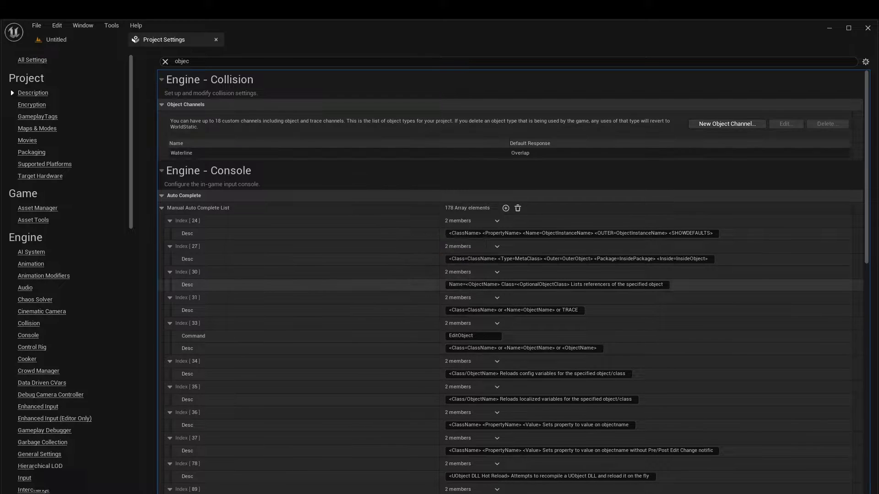
pyautogui.click(215, 40)
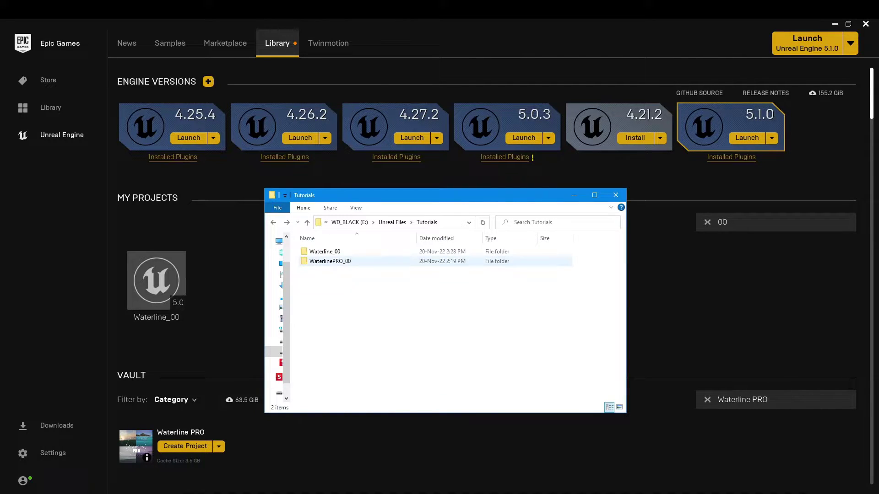
# Step: Open the WaterlinePRO_5.uproject file from the WaterlinePRO_00 folder in Unreal Editor
pyautogui.doubleClick(330, 261)
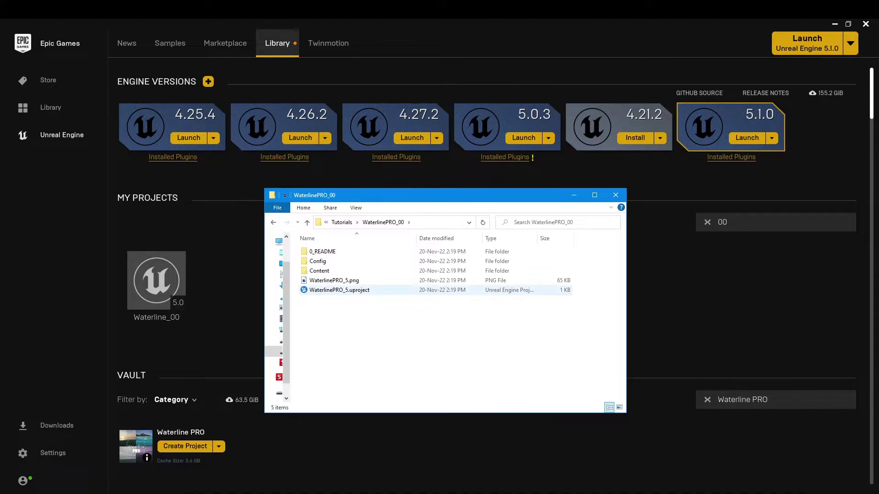
pyautogui.click(339, 289)
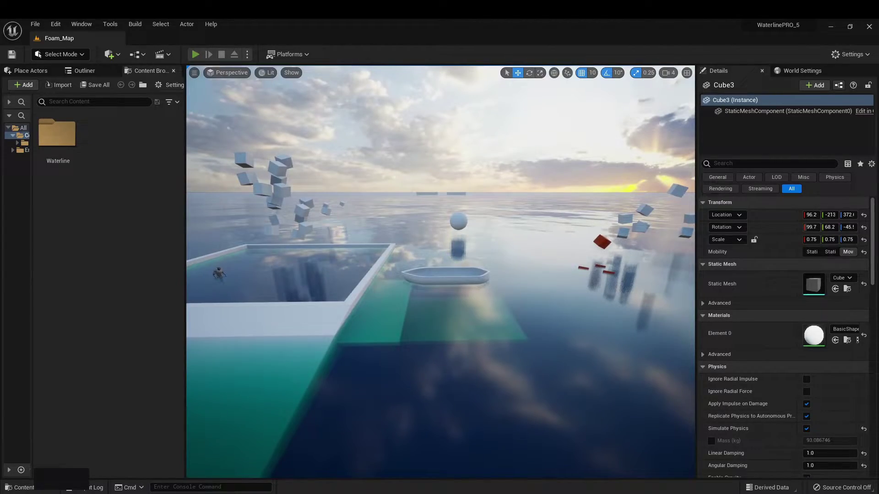
# Step: Play-test the Foam_Map level by swimming the character through the ocean, and stop the session
pyautogui.click(195, 54)
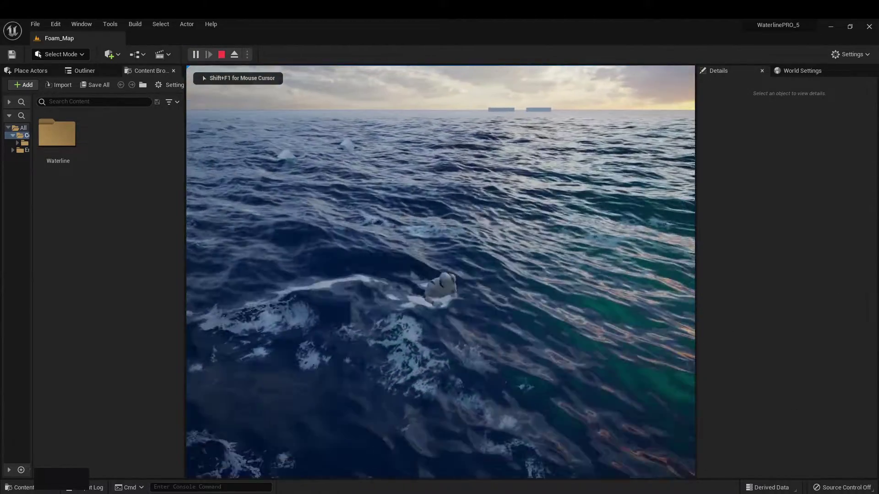
pyautogui.press('w')
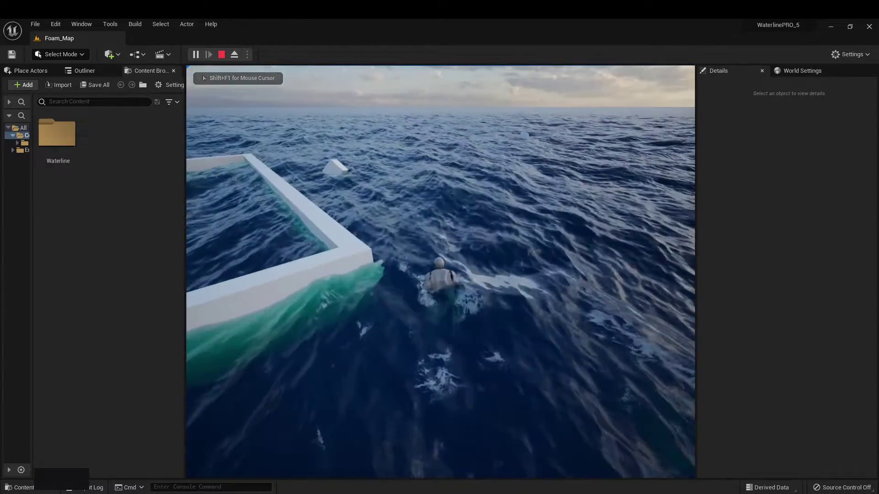
pyautogui.press('Escape')
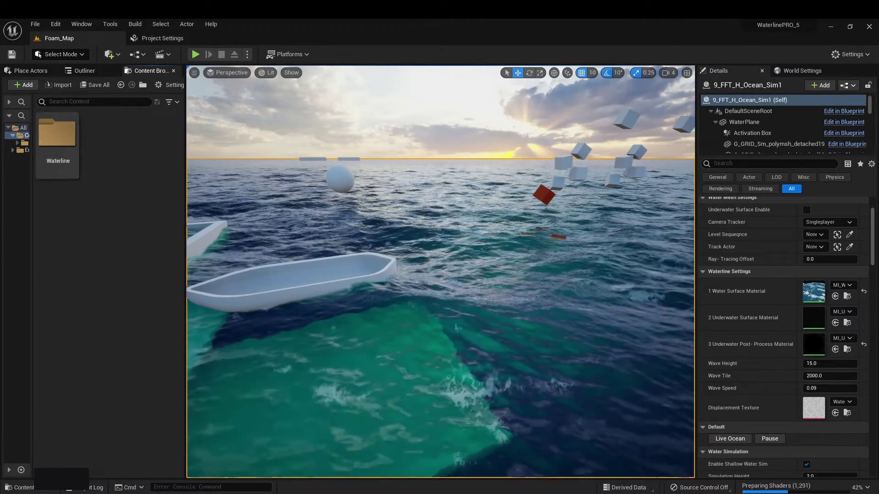
# Step: Start migrating the Waterline content folder and accept all the assets listed in the report
pyautogui.click(20, 127)
pyautogui.doubleClick(56, 135)
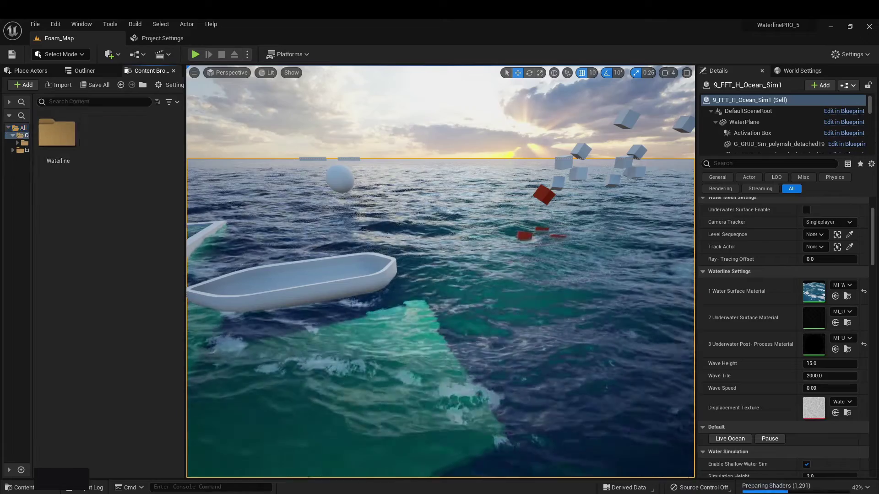
pyautogui.click(59, 138)
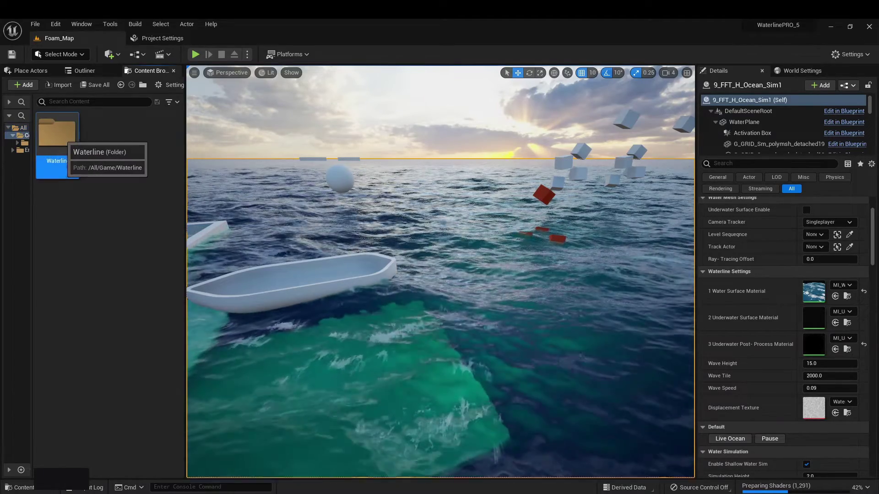
pyautogui.rightClick(62, 139)
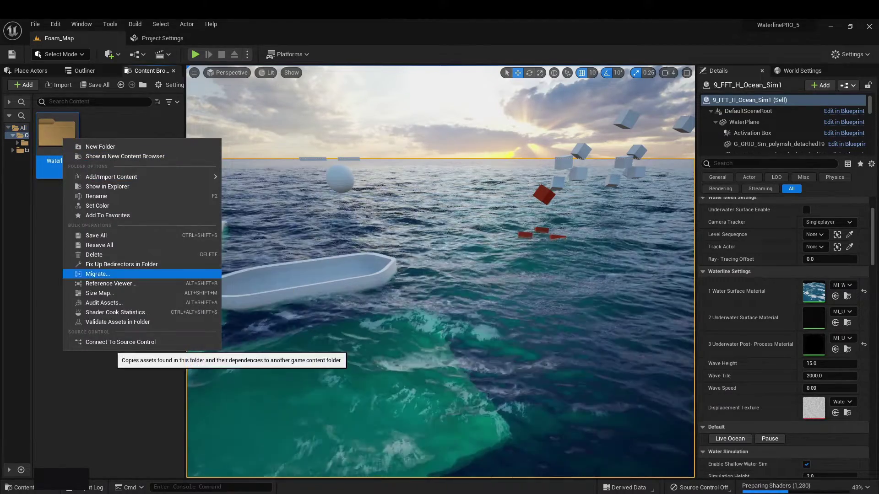
pyautogui.click(97, 273)
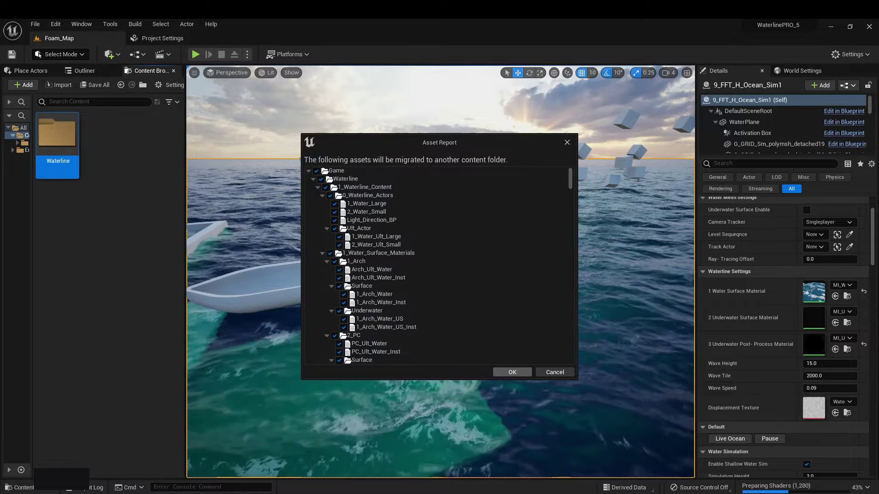
pyautogui.press('Return')
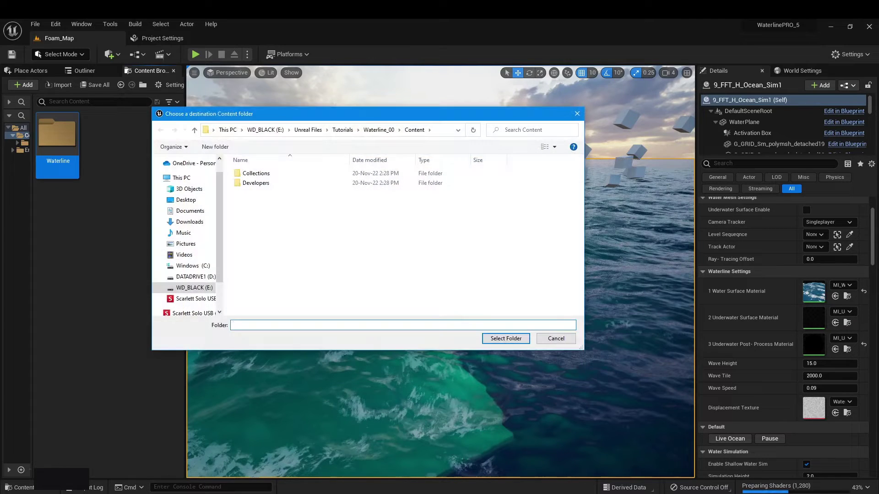
# Step: Choose the Content folder of the Waterline_00 project as migration destination and decline migrating into a folder with consolidated references
pyautogui.click(342, 130)
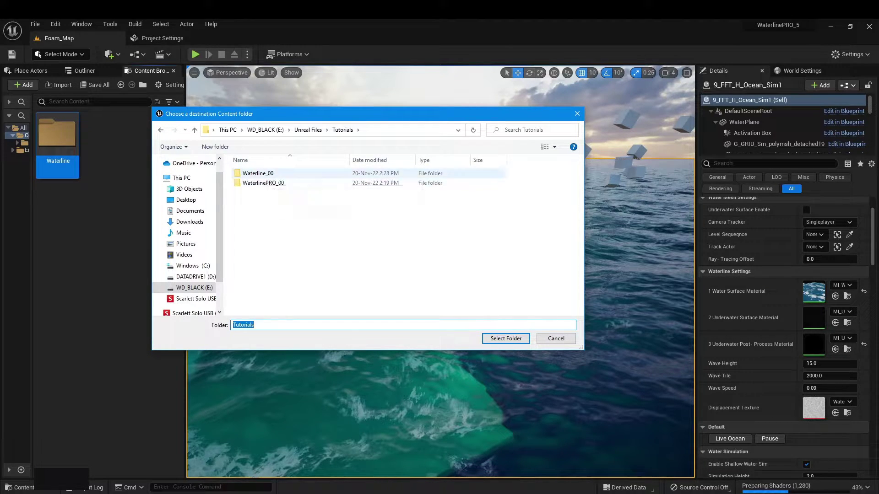
pyautogui.doubleClick(257, 173)
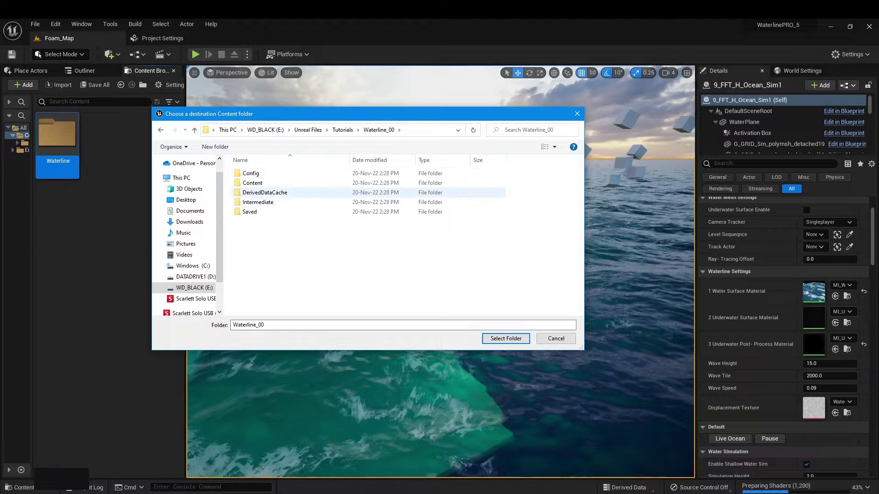
pyautogui.click(252, 182)
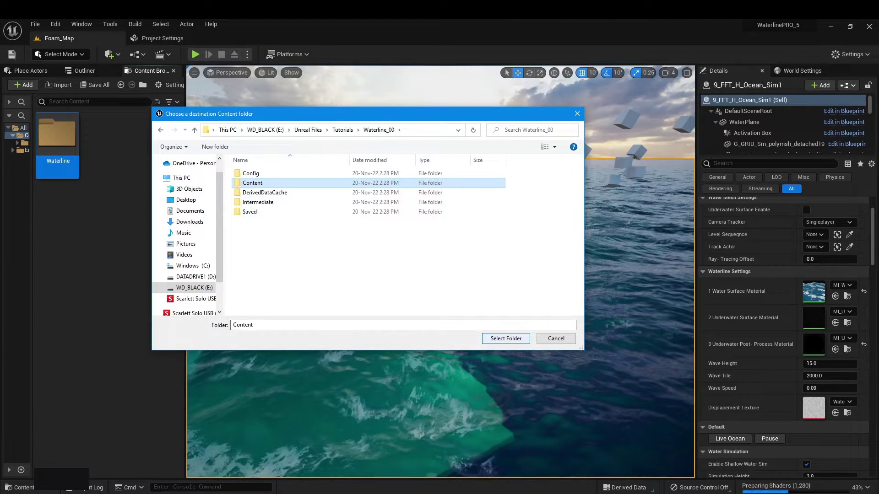
pyautogui.click(505, 338)
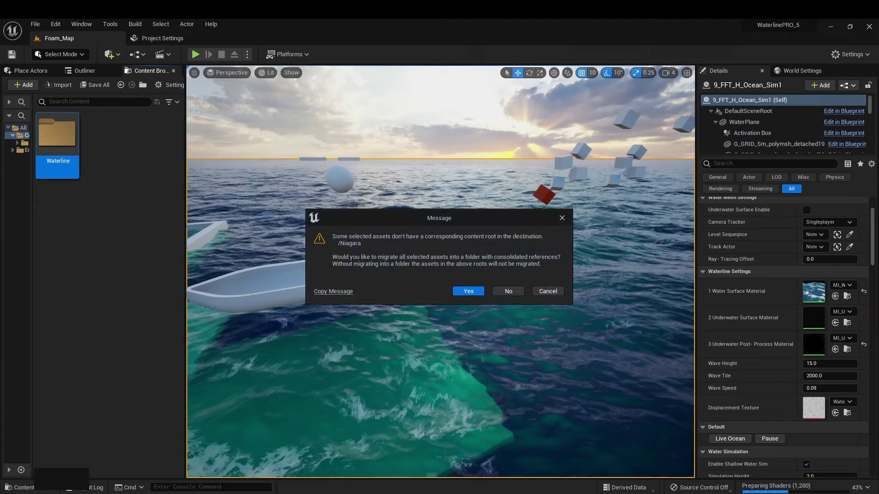
pyautogui.click(508, 291)
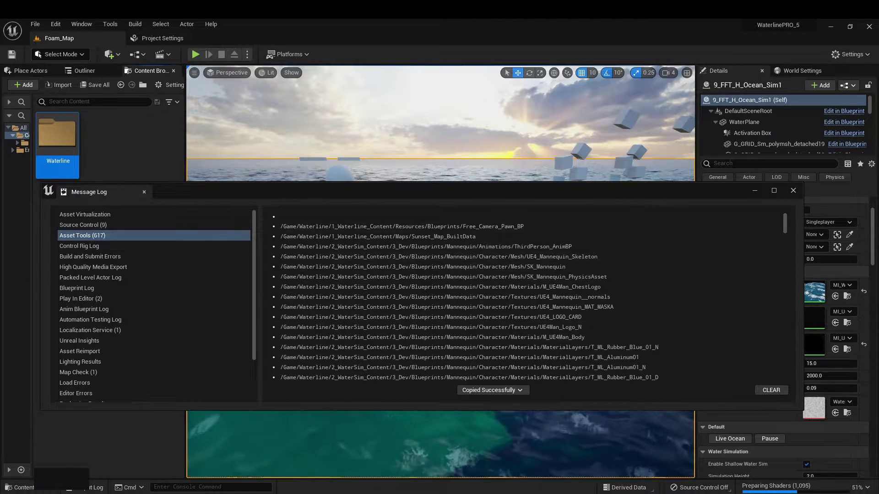
# Step: Review the migration log's successfully copied assets, show its Copy Errors page, and clear those entries
pyautogui.scroll(-3, 503, 311)
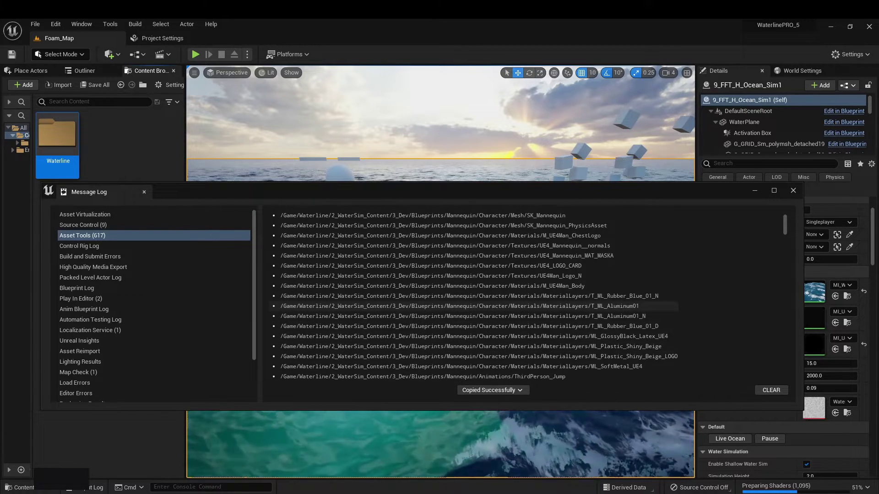
pyautogui.scroll(3, 504, 305)
pyautogui.click(488, 390)
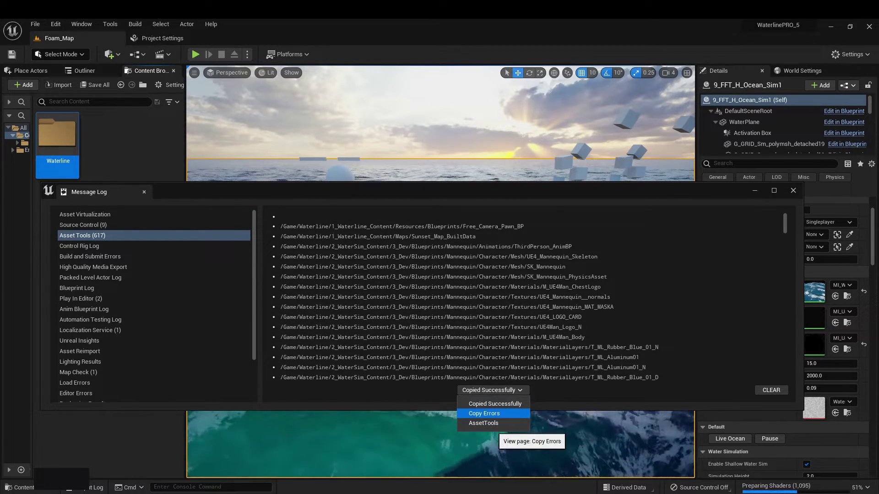
pyautogui.click(492, 413)
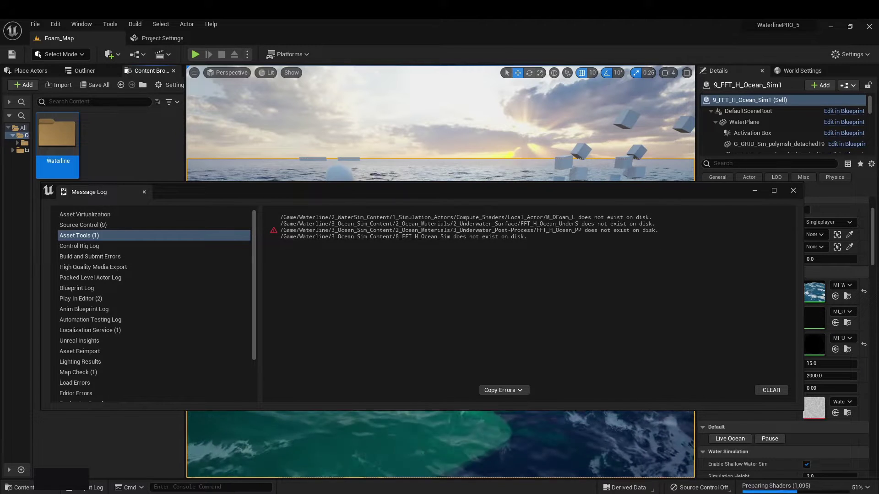
pyautogui.click(771, 389)
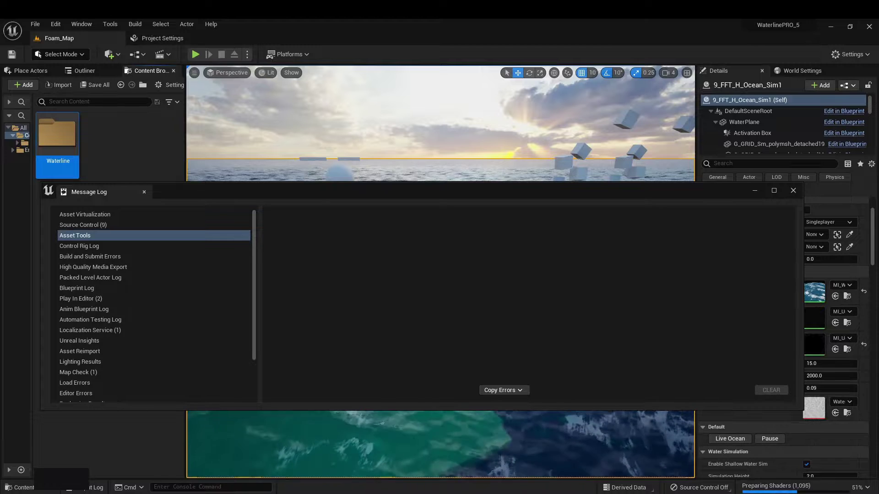
# Step: Switch to File Explorer, check for the Waterline folder in the Content of Waterline_00, and open Waterline_00.uproject in Unreal Editor
pyautogui.hotkey('alt', 'Tab')
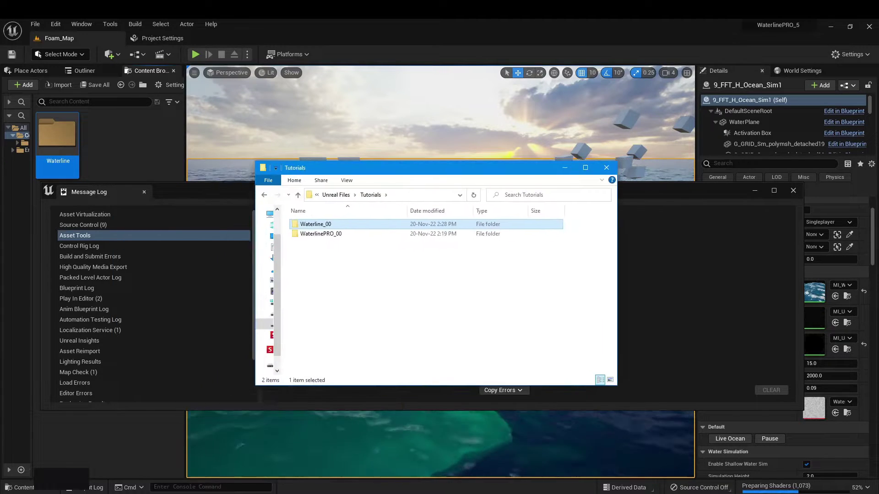
pyautogui.press('Return')
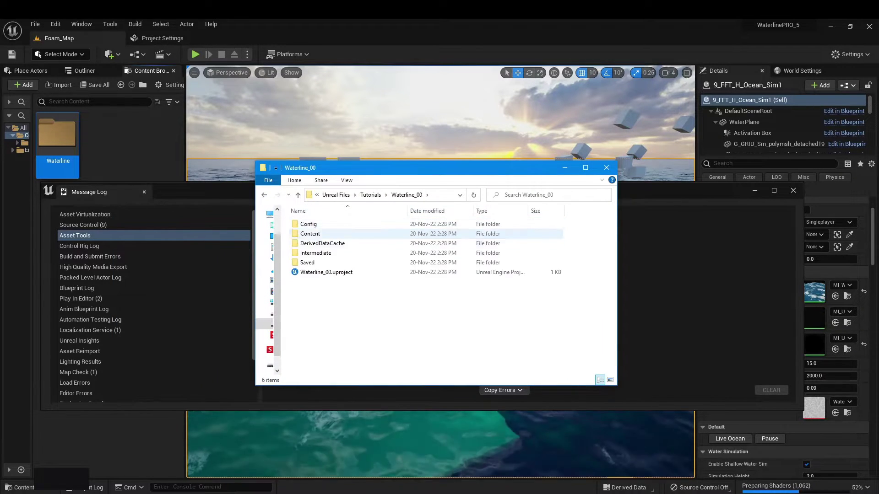
pyautogui.doubleClick(310, 234)
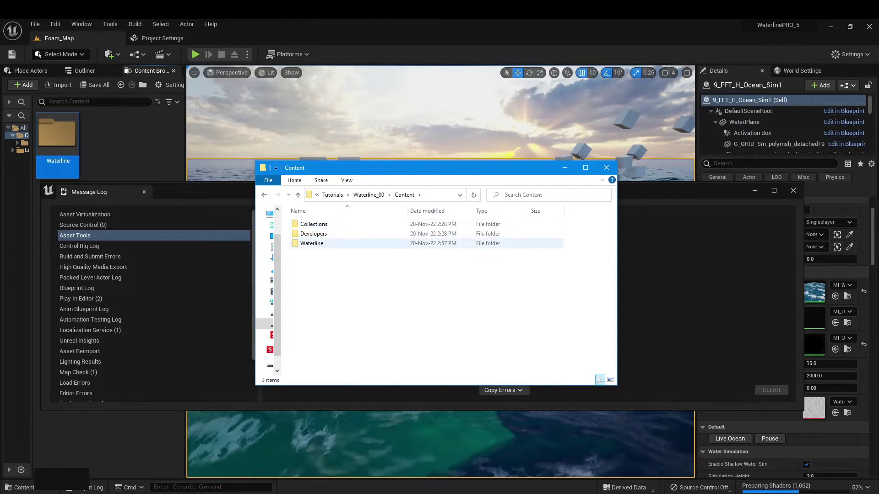
pyautogui.click(312, 243)
pyautogui.hotkey('alt', 'Left')
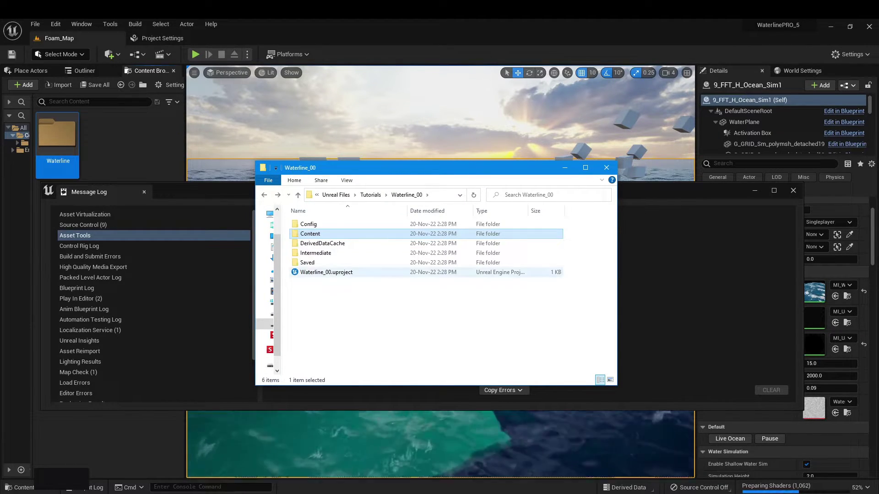
pyautogui.click(326, 271)
pyautogui.press('Return')
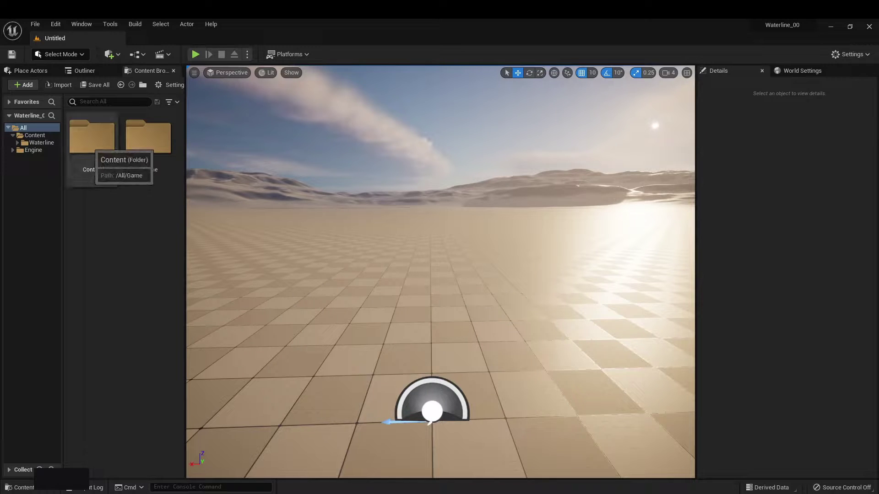
# Step: Open the Foam_Map level from Waterline/3_Ocean_Sim_Content/4_Maps/2_Foam_Map in the project content
pyautogui.doubleClick(92, 137)
pyautogui.doubleClick(91, 137)
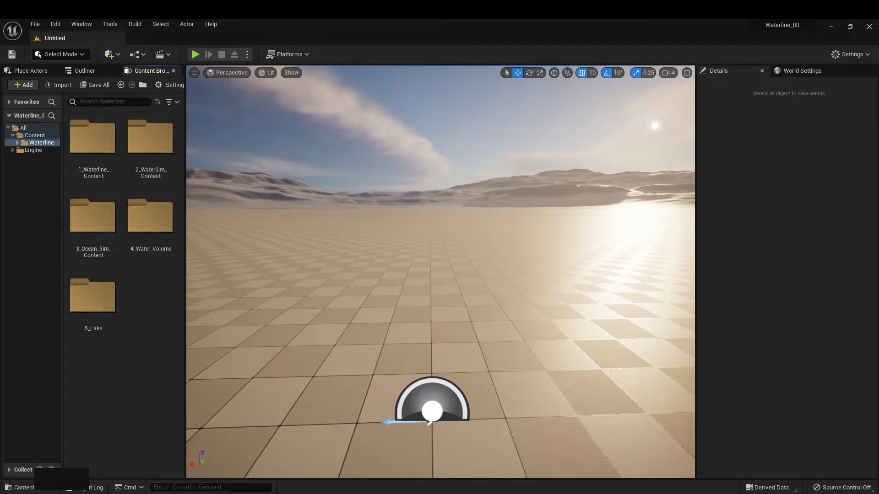
pyautogui.doubleClick(92, 217)
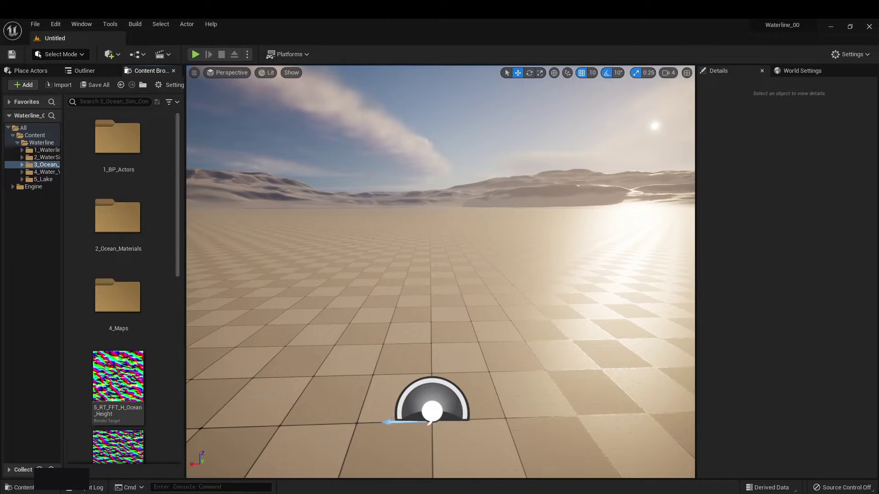
pyautogui.scroll(-2, 117, 284)
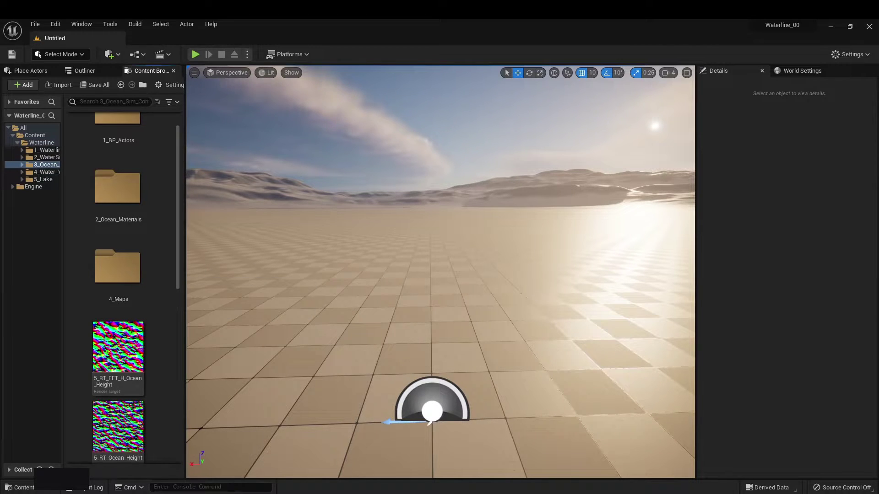
pyautogui.scroll(-4, 117, 289)
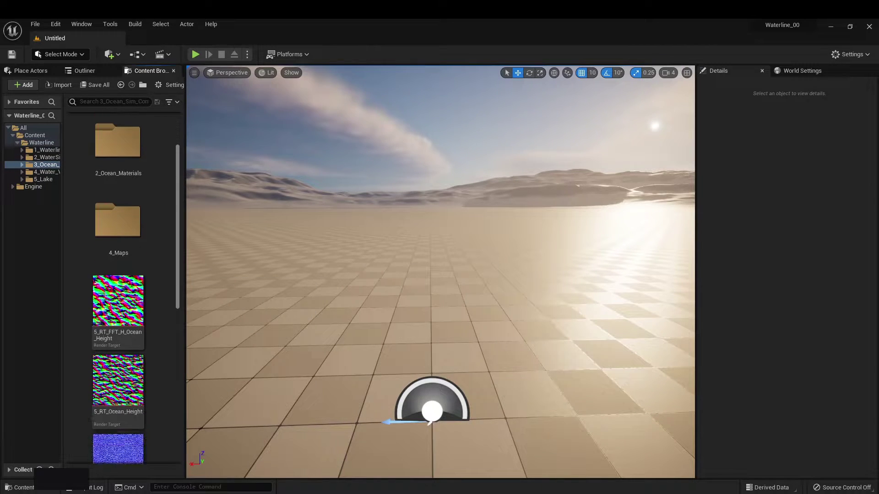
pyautogui.doubleClick(117, 225)
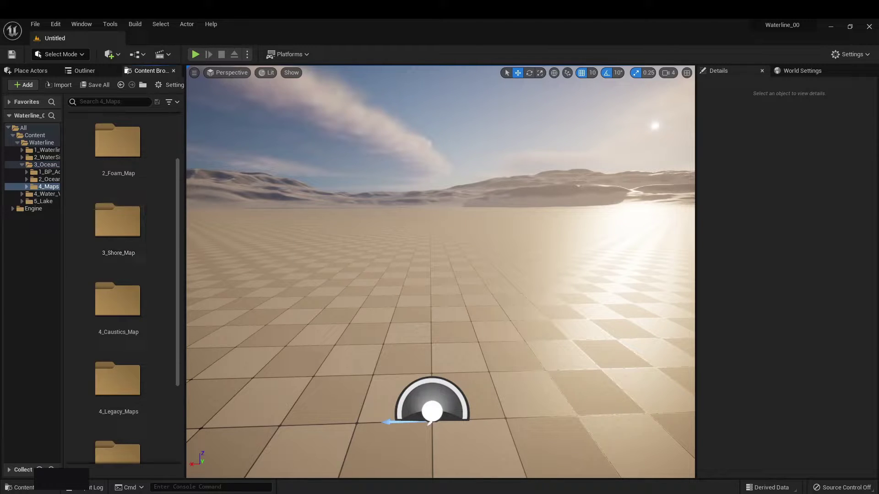
pyautogui.click(118, 147)
pyautogui.doubleClick(118, 142)
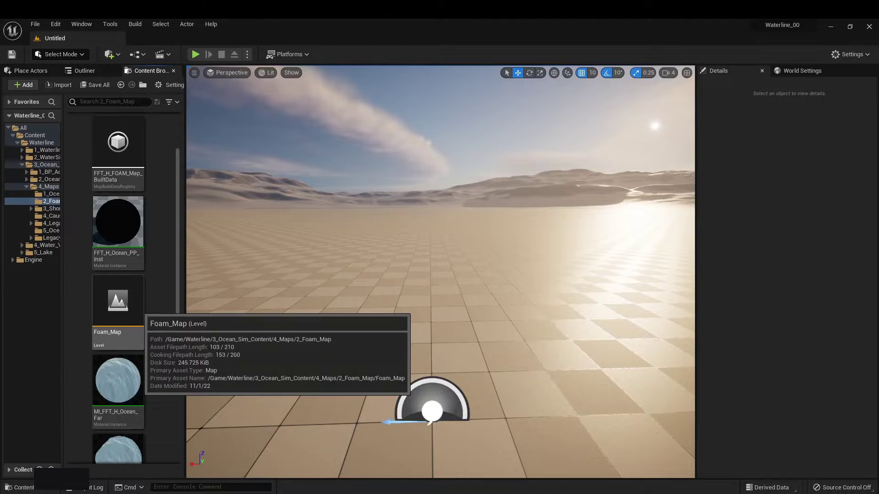
pyautogui.doubleClick(117, 302)
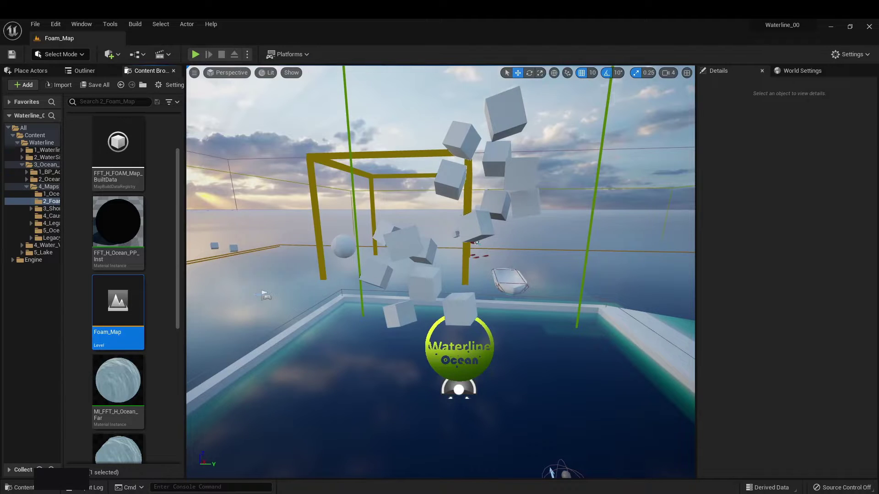
# Step: Select the 9_FFT_H_Ocean_Sim1 actor, run its Live Ocean function, and inspect the ocean surface in the viewport
pyautogui.moveTo(440, 271); pyautogui.dragTo(385, 293, button='right')
pyautogui.click(464, 293)
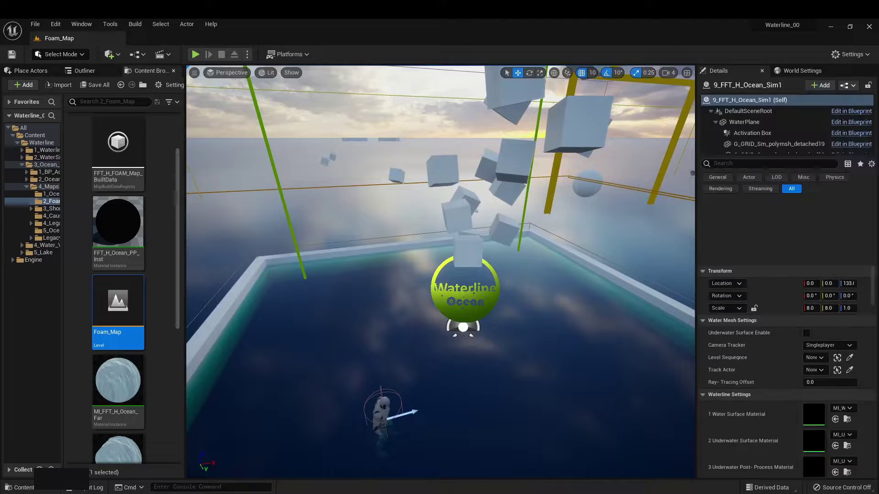
pyautogui.scroll(-1, 464, 293)
pyautogui.scroll(-3, 784, 359)
pyautogui.scroll(-3, 778, 366)
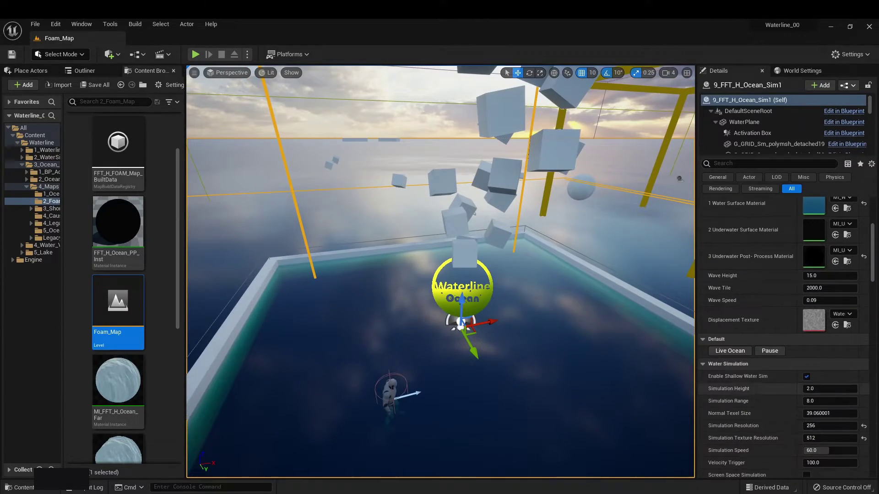
pyautogui.click(730, 350)
pyautogui.moveTo(440, 272)
pyautogui.mouseDown(button='right')
pyautogui.moveTo(531, 229)
pyautogui.moveTo(536, 252)
pyautogui.moveTo(490, 293)
pyautogui.moveTo(412, 277)
pyautogui.moveTo(453, 275)
pyautogui.mouseUp(button='right')
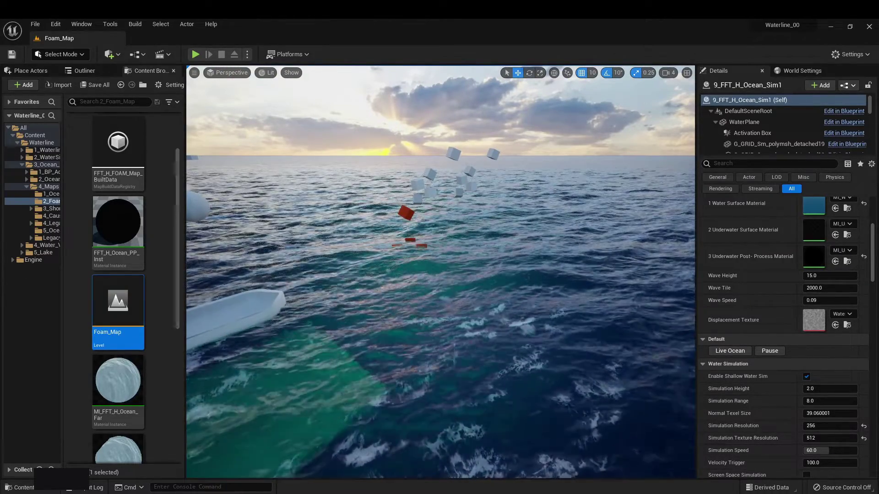
pyautogui.moveTo(453, 274); pyautogui.dragTo(427, 278, button='right')
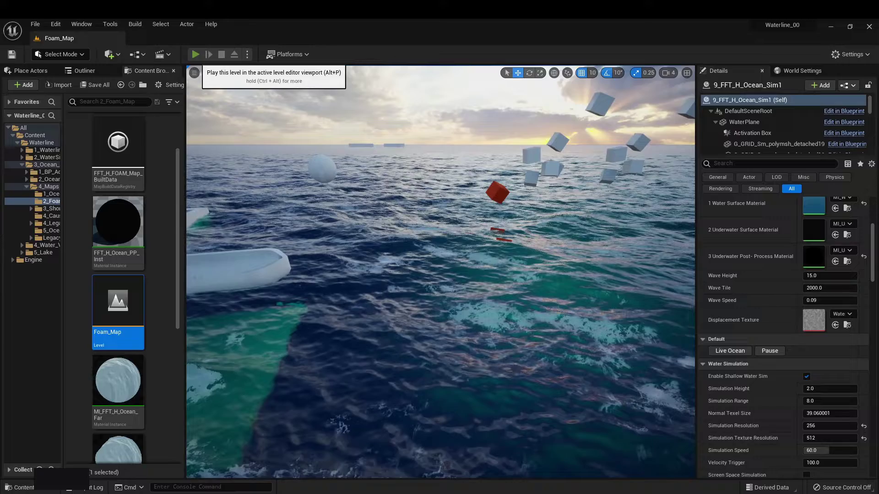
# Step: Play-test Foam_Map by swimming the third-person character around the white frame, and stop the session
pyautogui.click(195, 55)
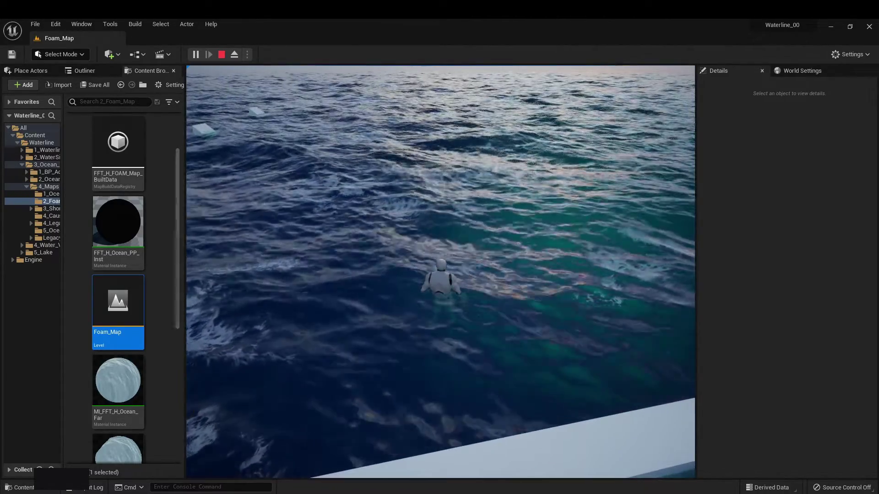
pyautogui.press('w')
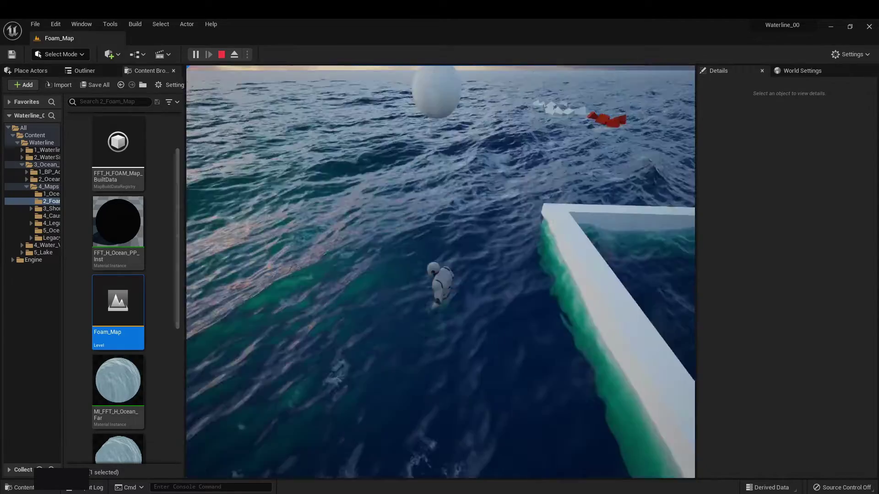
pyautogui.press('w')
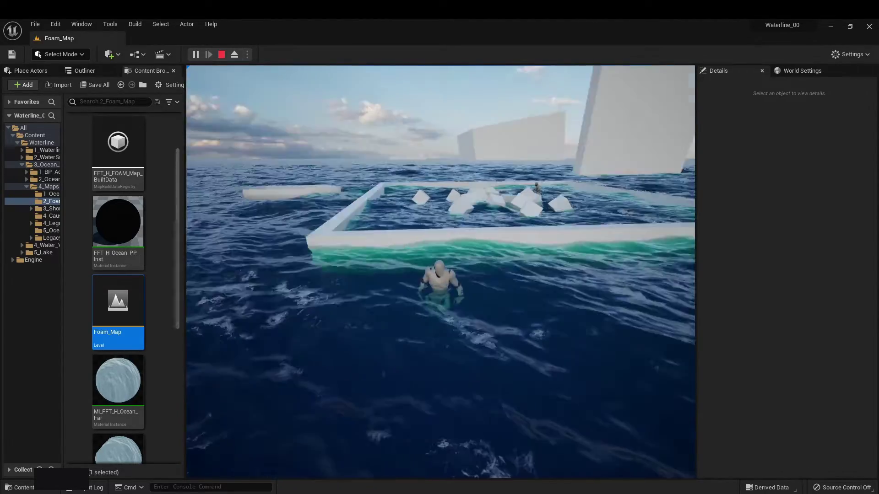
pyautogui.press('Escape')
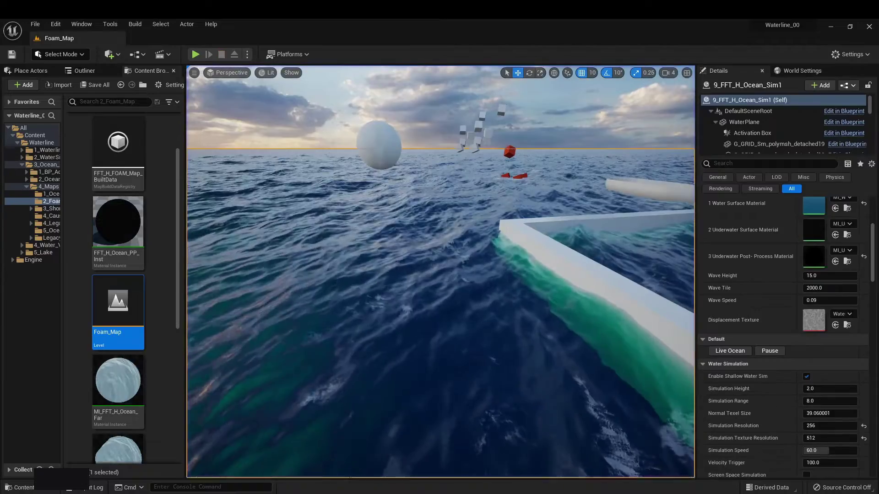
# Step: Set the level's GameMode Override to GameModeBase in the world settings
pyautogui.click(802, 71)
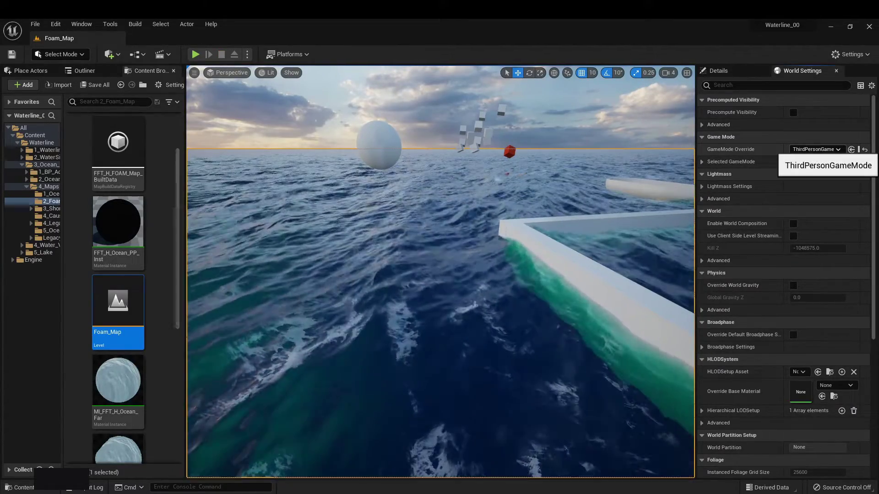
pyautogui.click(814, 149)
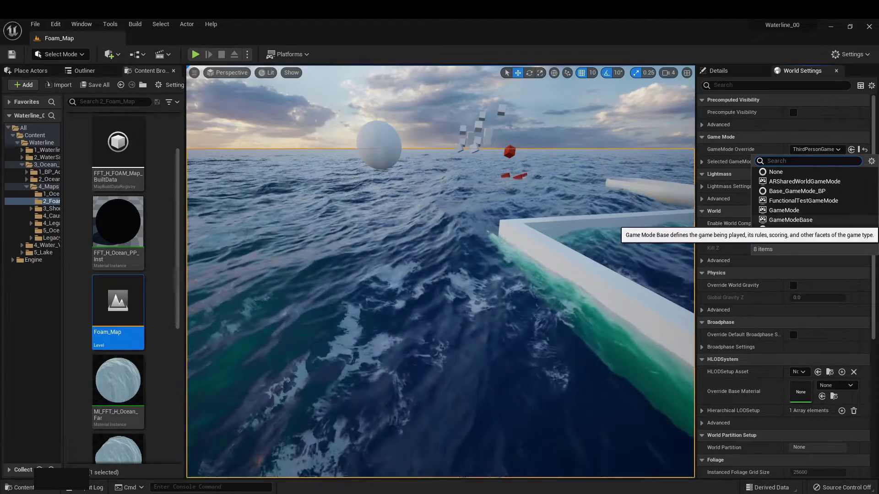
pyautogui.click(783, 220)
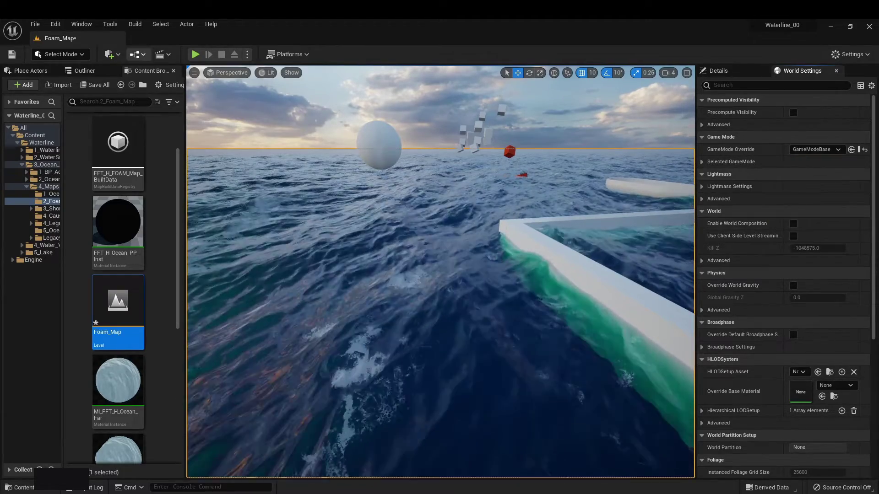
# Step: Play-test Foam_Map with the free-flying camera, moving forward and back over the ocean, and stop the session
pyautogui.click(196, 54)
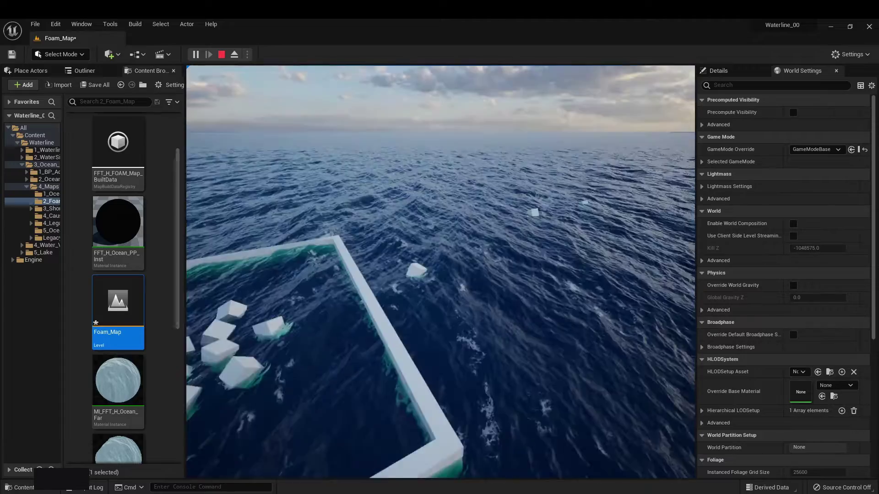
pyautogui.press('w')
pyautogui.press('s')
pyautogui.press('w')
pyautogui.press('s')
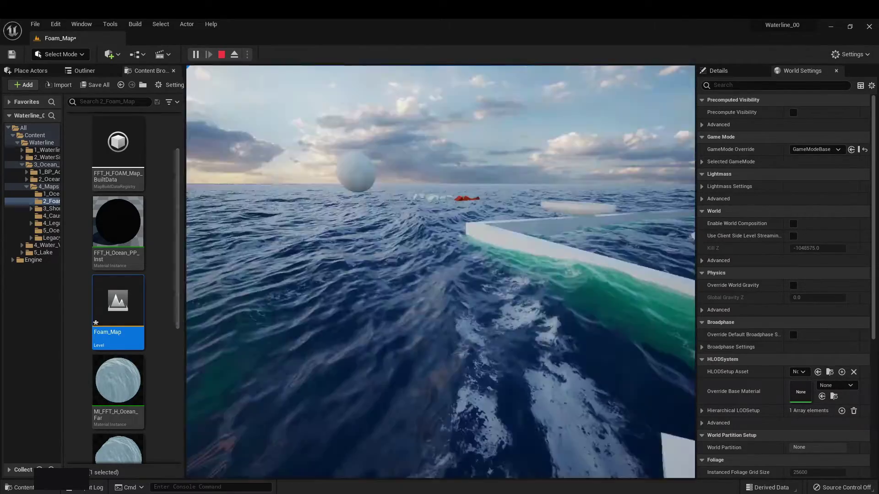
pyautogui.press('Escape')
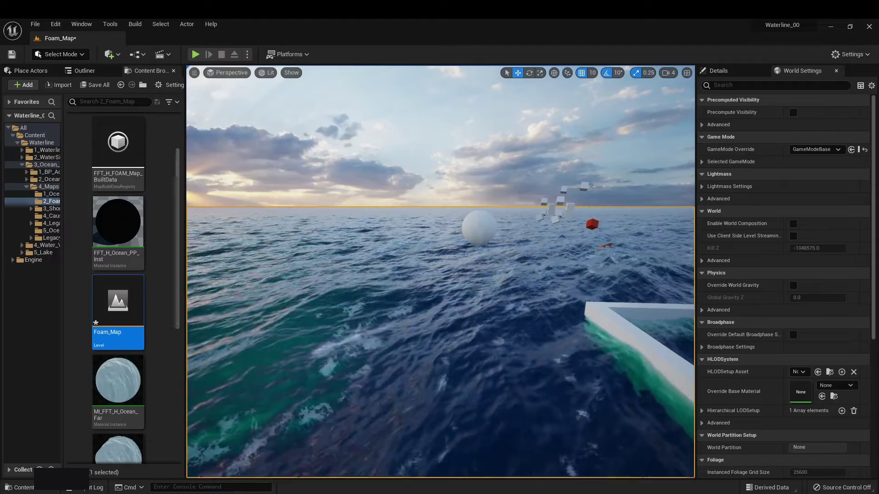
# Step: Return to the ocean actor's details and toggle its Live Ocean preview
pyautogui.scroll(-3, 783, 423)
pyautogui.scroll(1, 783, 423)
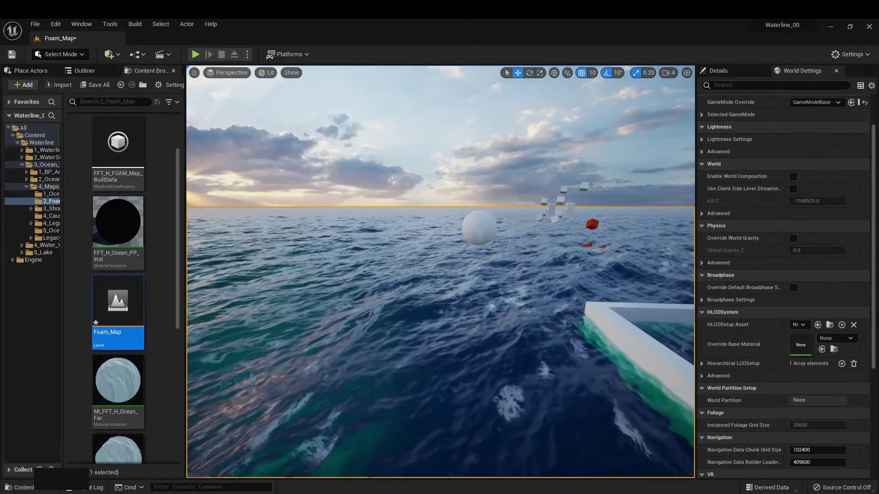
pyautogui.click(725, 72)
pyautogui.click(730, 350)
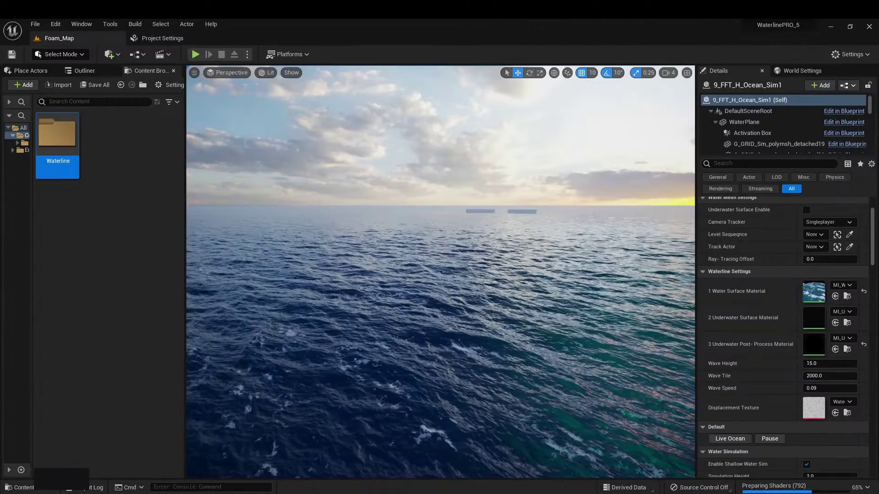
# Step: Bring up the Input page of the WaterlinePRO_5 project settings
pyautogui.moveTo(440, 272); pyautogui.dragTo(526, 357, button='right')
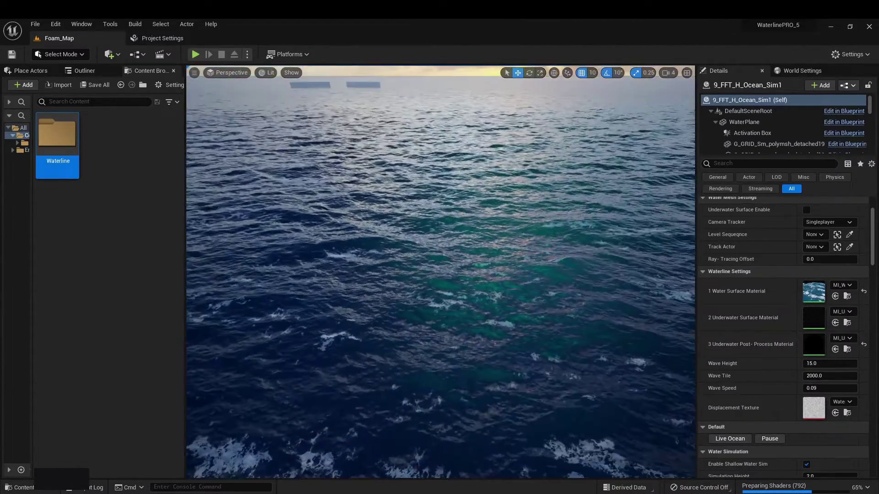
pyautogui.click(34, 24)
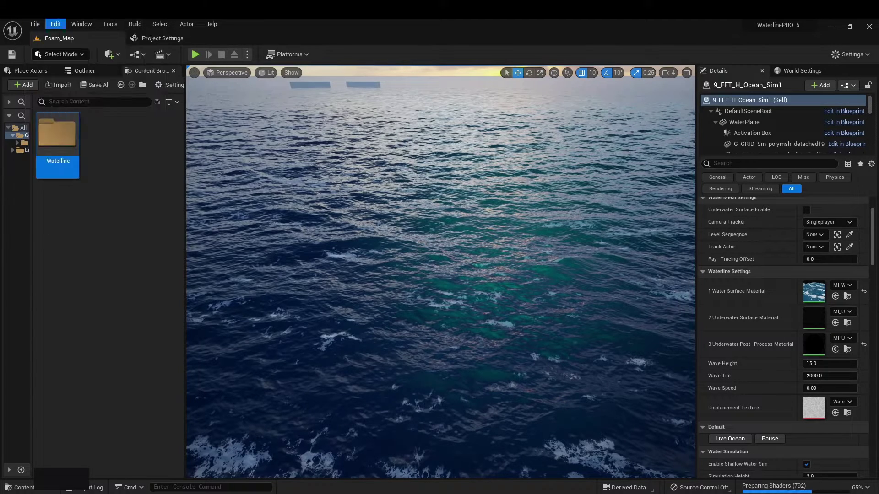
pyautogui.click(35, 24)
pyautogui.click(55, 24)
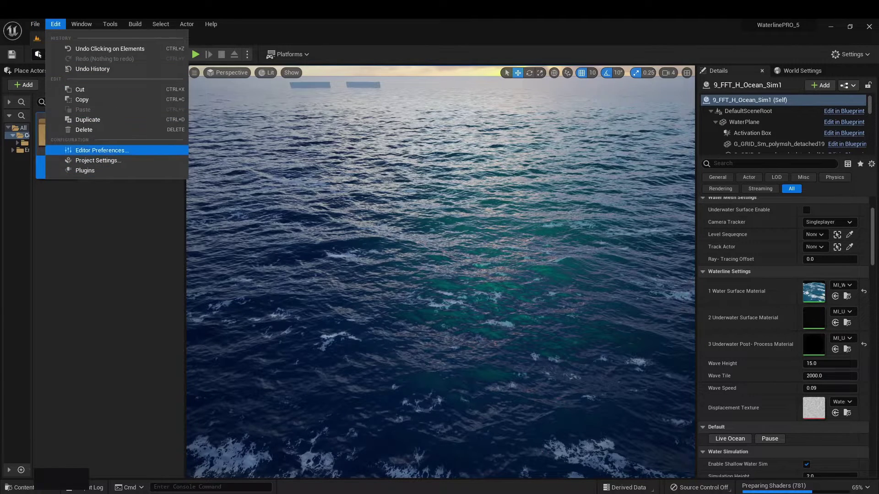
pyautogui.click(98, 160)
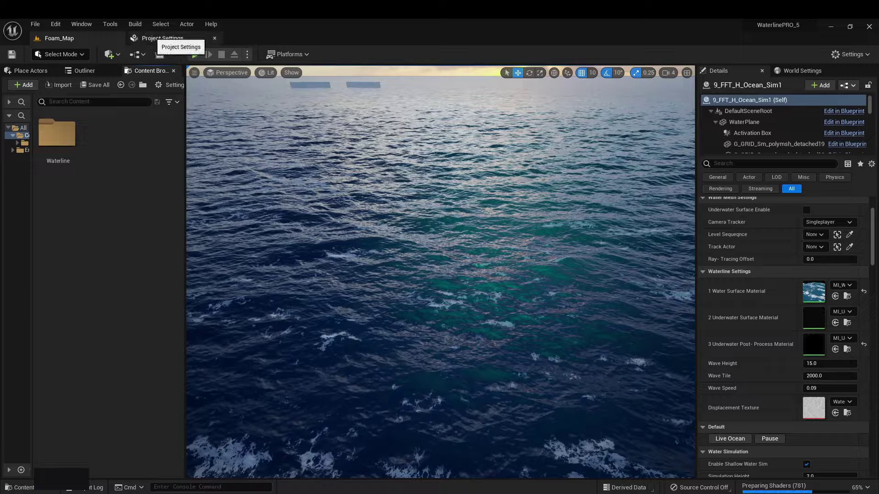
pyautogui.click(154, 38)
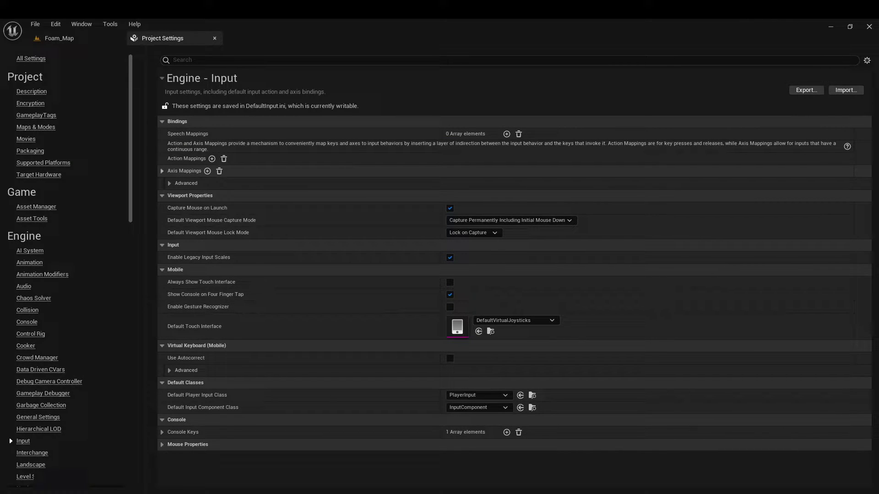
# Step: Expand the MoveForward, MoveRight, RotationX, MoveUp and RotationY axis mappings to examine their keys and scales
pyautogui.click(162, 171)
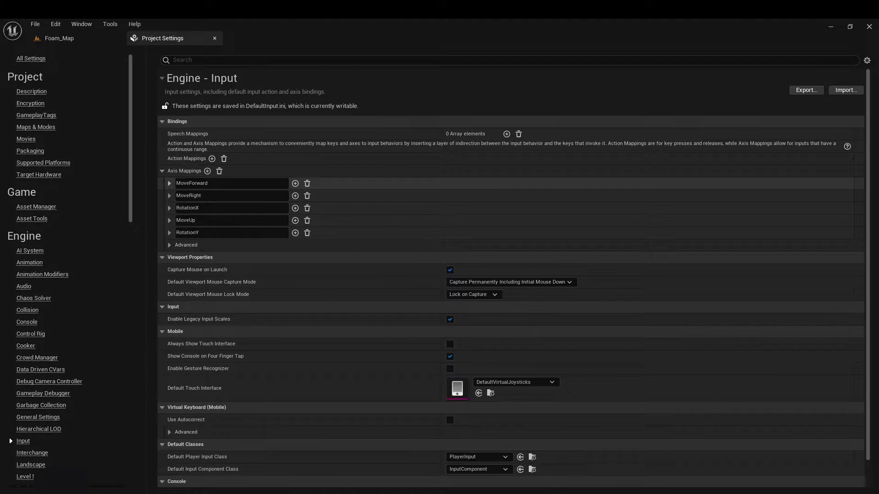
pyautogui.click(169, 183)
pyautogui.click(170, 220)
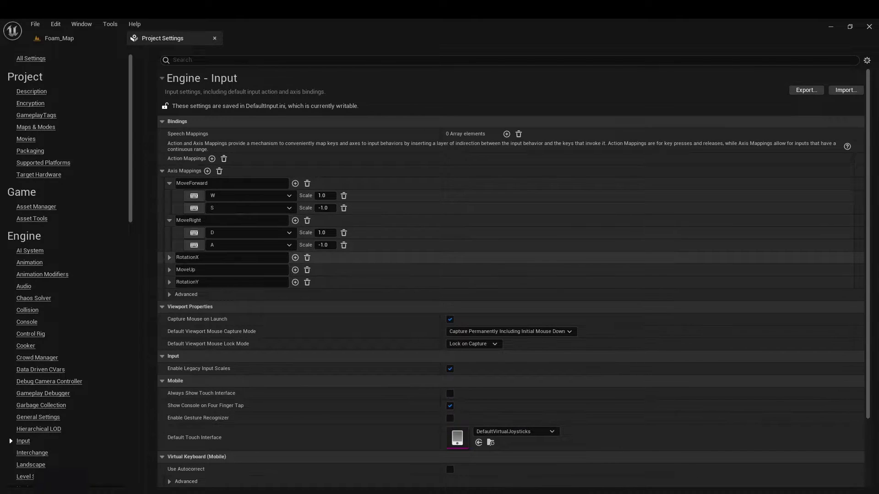
pyautogui.click(169, 258)
pyautogui.click(170, 282)
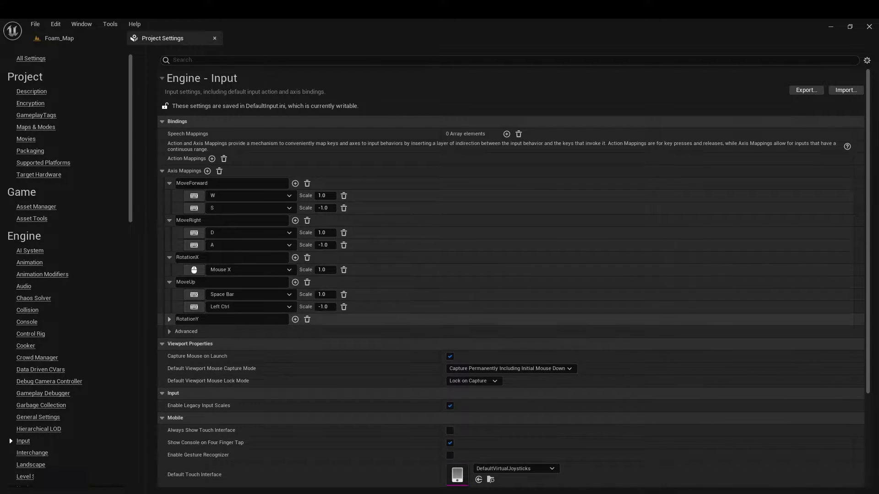
pyautogui.click(169, 319)
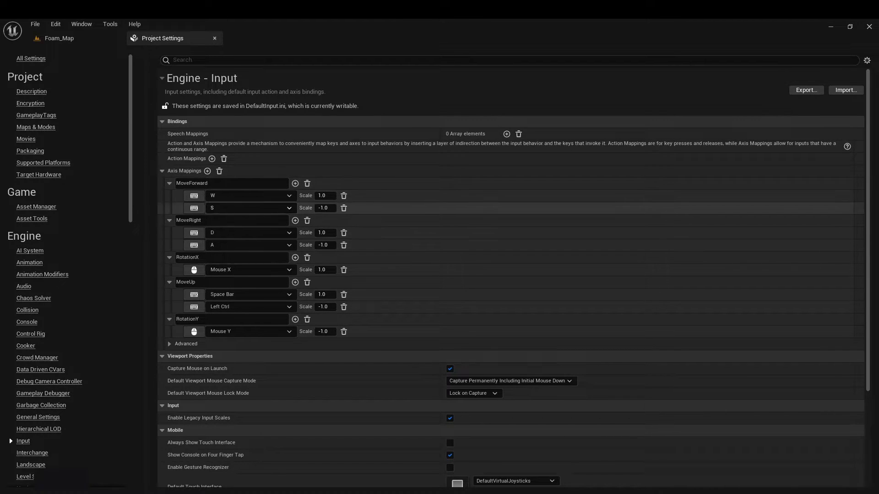
# Step: Switch to the Waterline_00 project, open its project settings on the Input category and expand the advanced bindings
pyautogui.moveTo(457, 26); pyautogui.dragTo(683, 97)
pyautogui.click(55, 24)
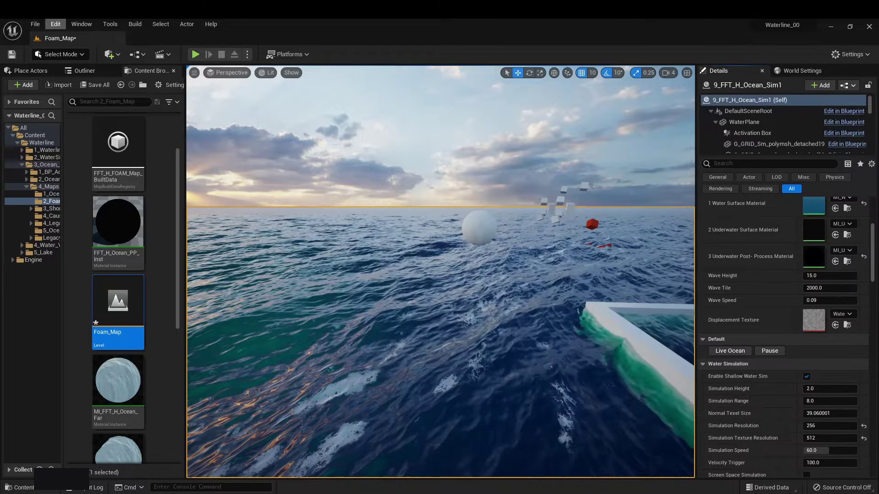
pyautogui.click(55, 24)
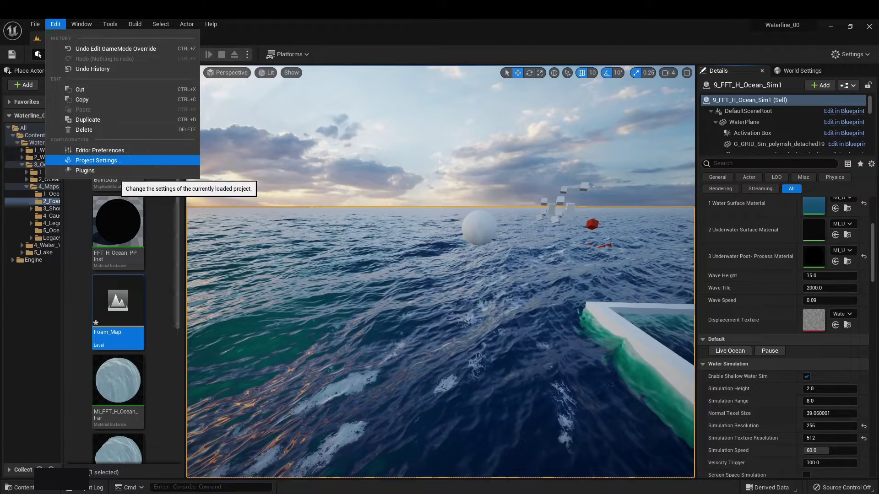
pyautogui.click(116, 161)
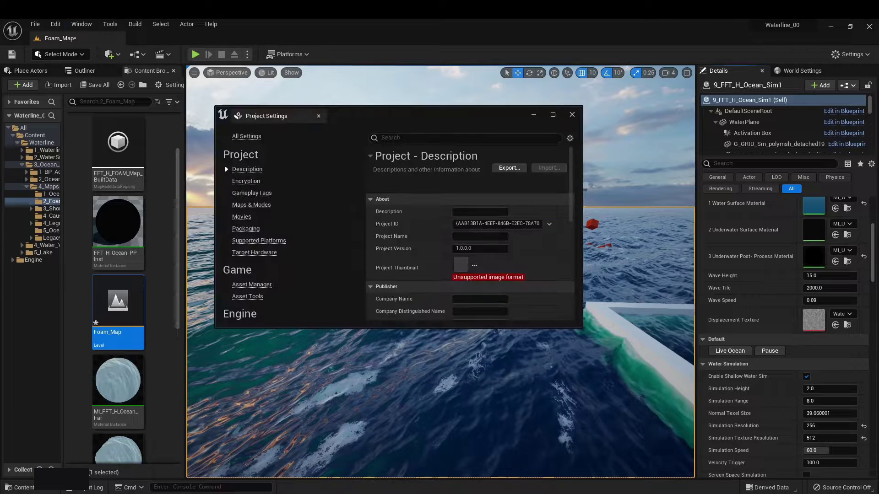
pyautogui.scroll(-5, 284, 229)
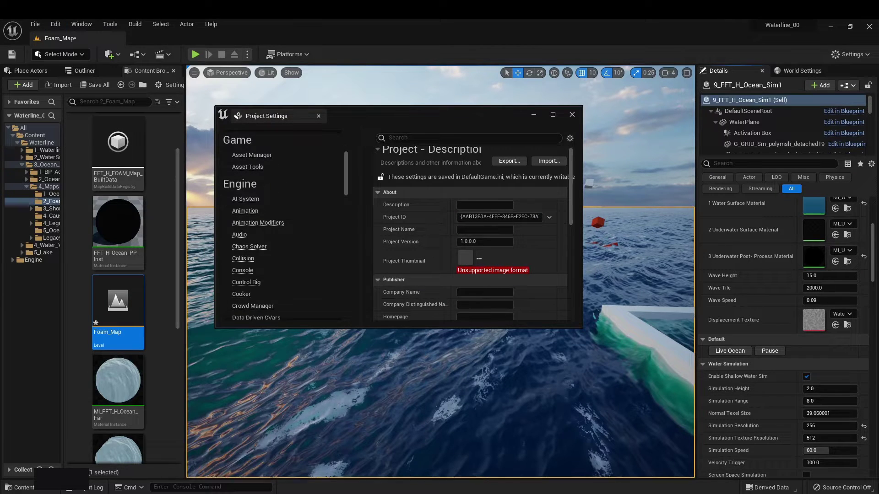
pyautogui.scroll(-5, 284, 229)
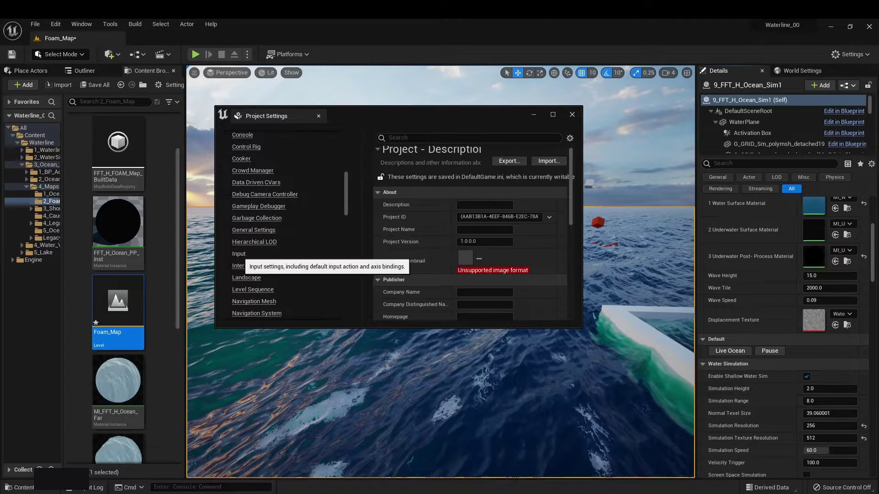
pyautogui.click(238, 254)
pyautogui.scroll(-2, 471, 229)
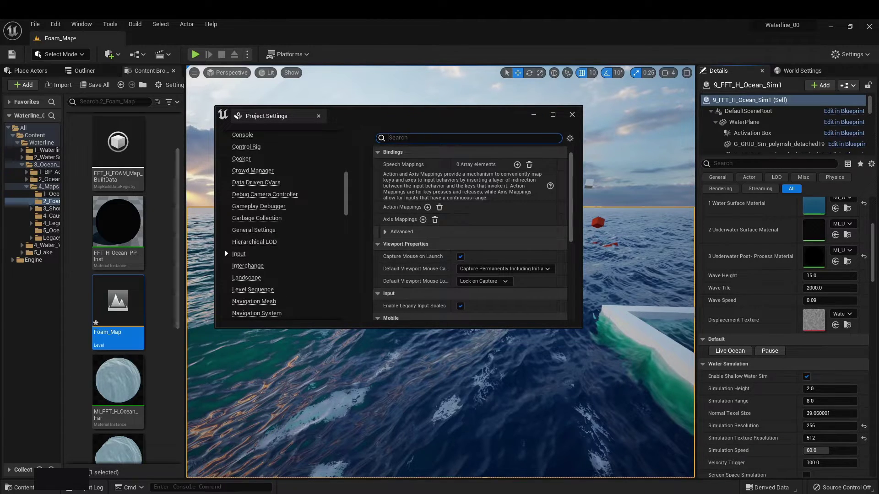
pyautogui.scroll(2, 471, 234)
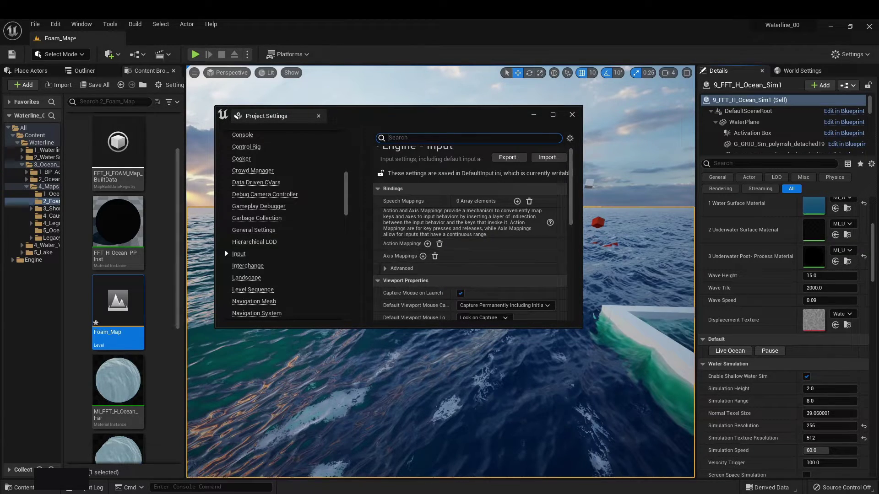
pyautogui.click(395, 268)
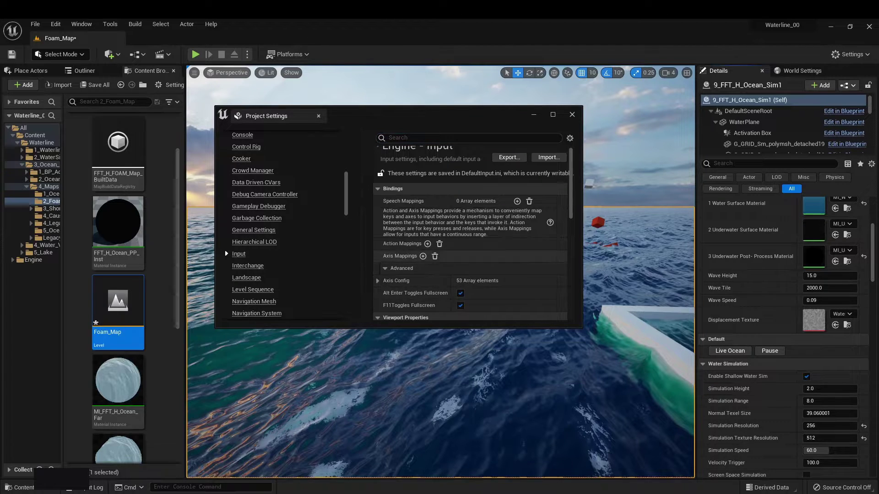
# Step: Dock the Waterline_00 project settings into its editor window and arrange both projects' Input settings side by side
pyautogui.moveTo(267, 116); pyautogui.dragTo(162, 38)
pyautogui.moveTo(274, 29); pyautogui.dragTo(285, 91)
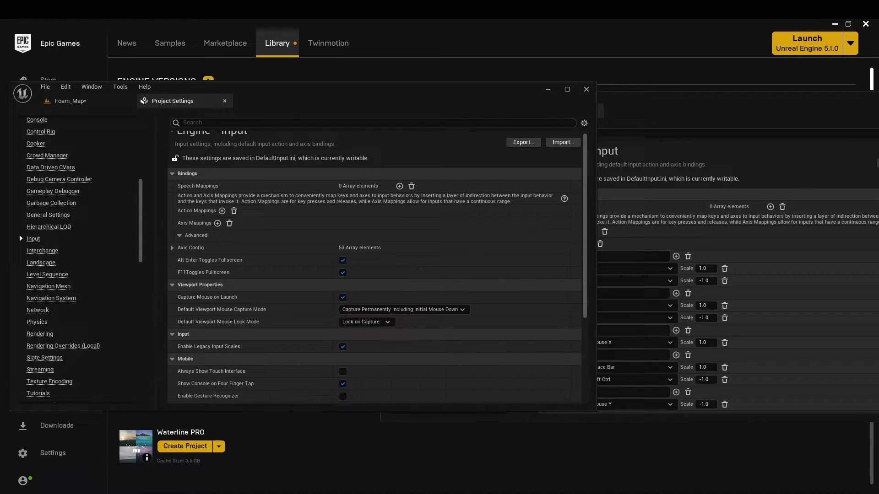
pyautogui.press('super+Left')
pyautogui.hotkey('alt', 'Tab')
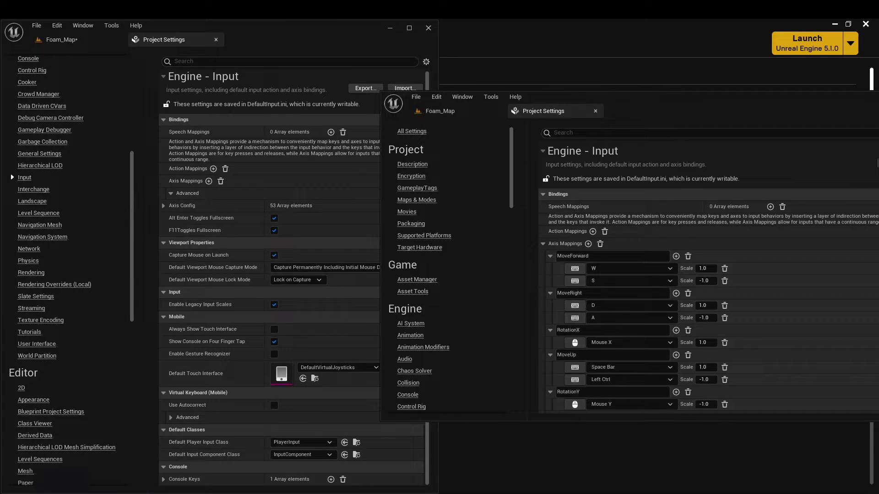
pyautogui.press('super+Right')
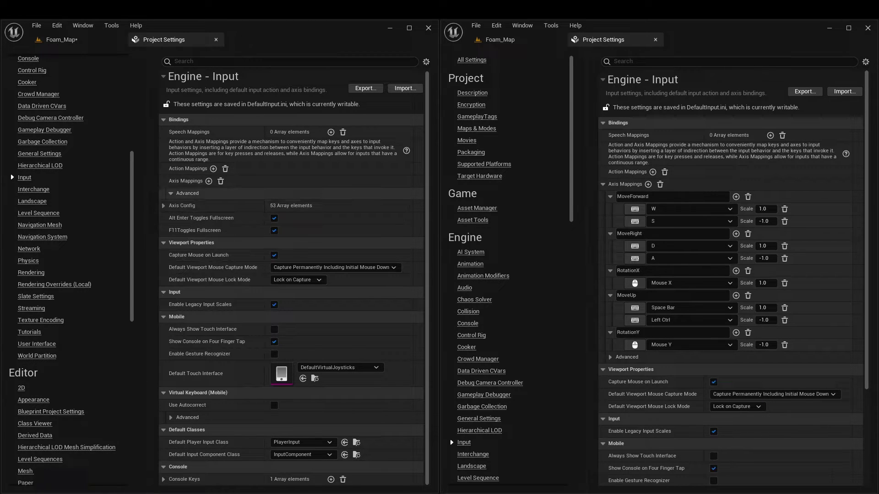
# Step: Add an axis mapping in the Waterline_00 Input settings and name it MoveForward
pyautogui.click(163, 205)
pyautogui.click(163, 206)
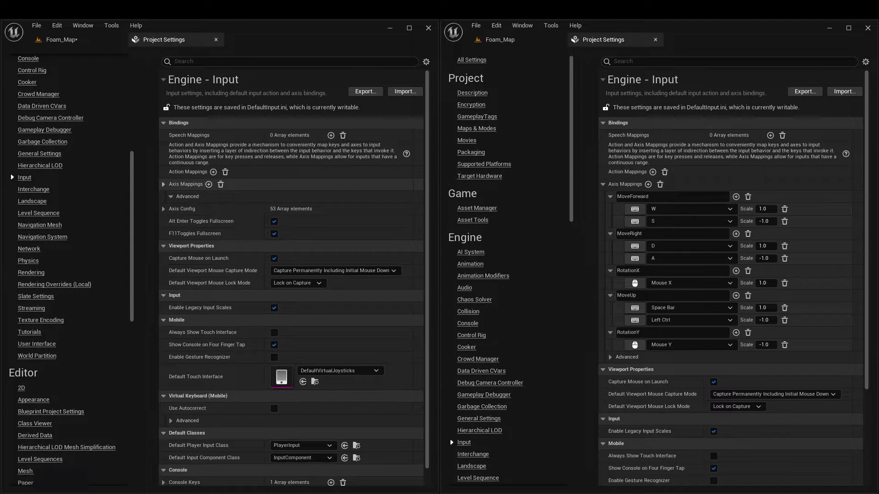
pyautogui.click(209, 184)
pyautogui.click(223, 196)
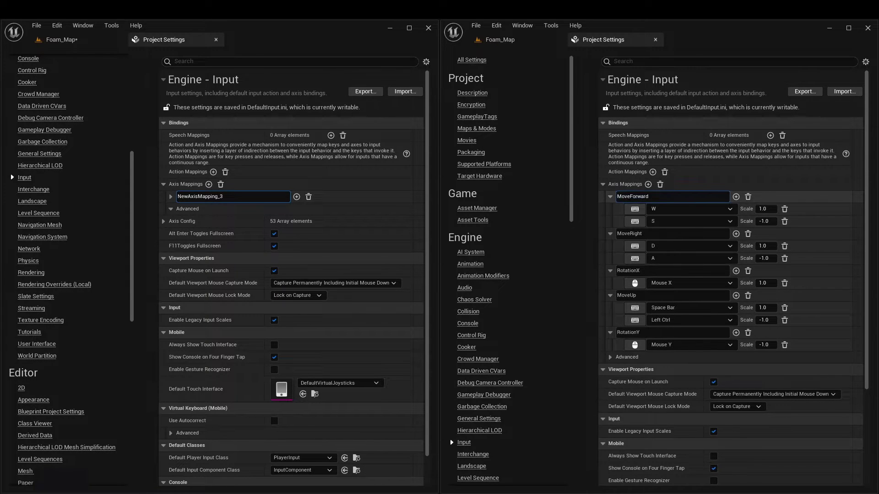
pyautogui.click(232, 196)
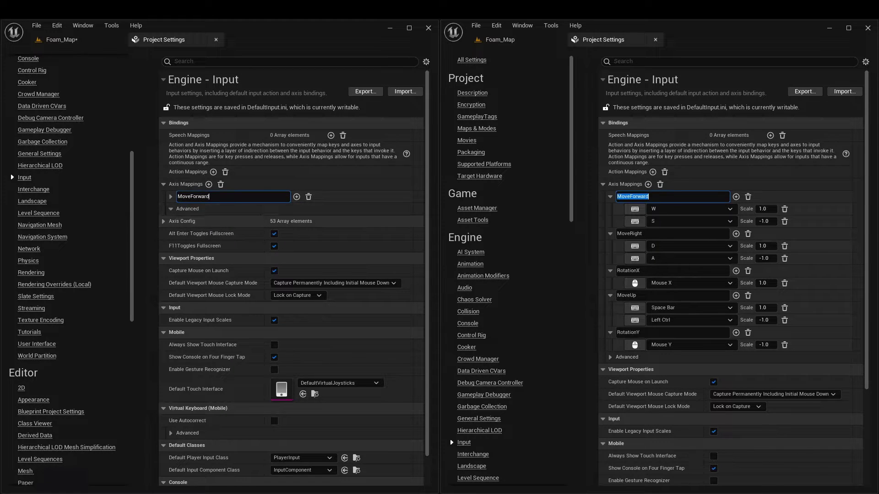
# Step: Assign the W keyboard key to the MoveForward axis mapping
pyautogui.click(296, 196)
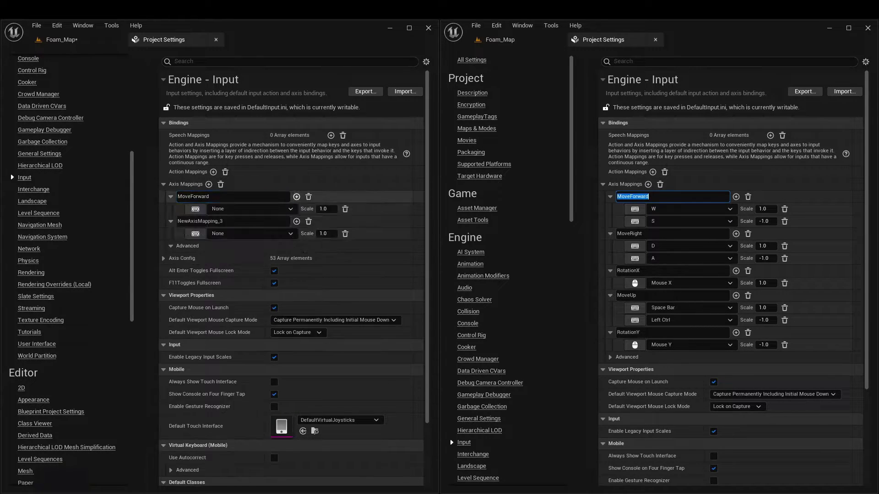
pyautogui.click(252, 208)
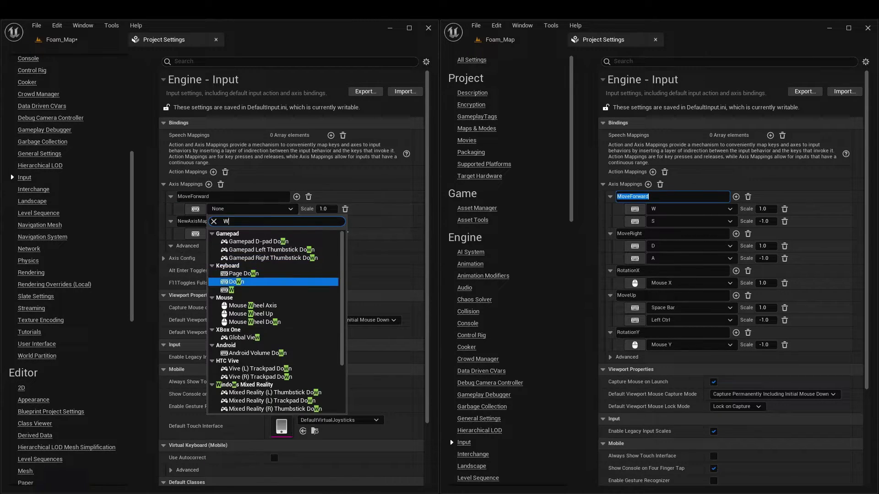
pyautogui.click(236, 290)
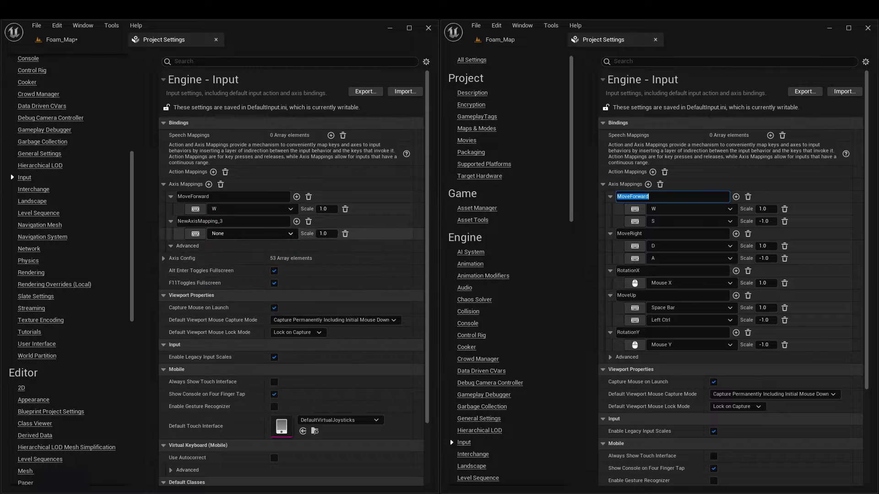
pyautogui.click(325, 209)
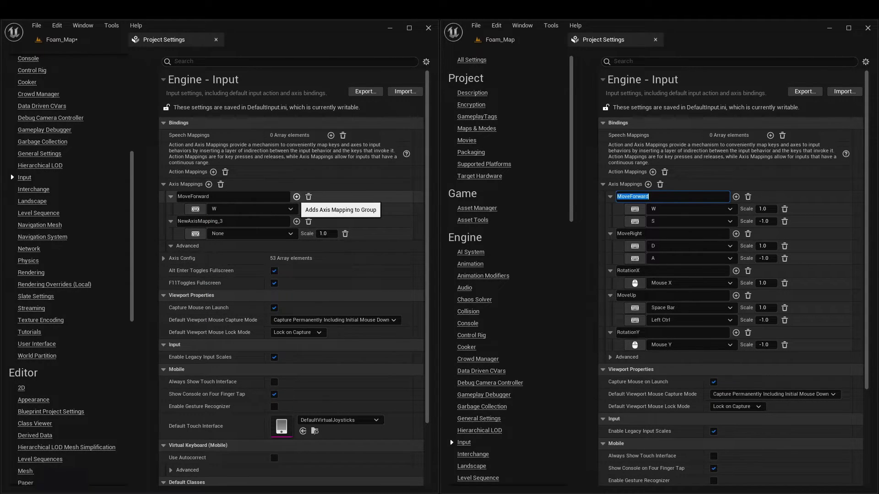
# Step: Add a second key to the MoveForward mapping, choosing keyboard S with a scale of -1.0
pyautogui.click(297, 197)
pyautogui.click(246, 221)
pyautogui.click(246, 221)
pyautogui.click(247, 221)
pyautogui.write('S')
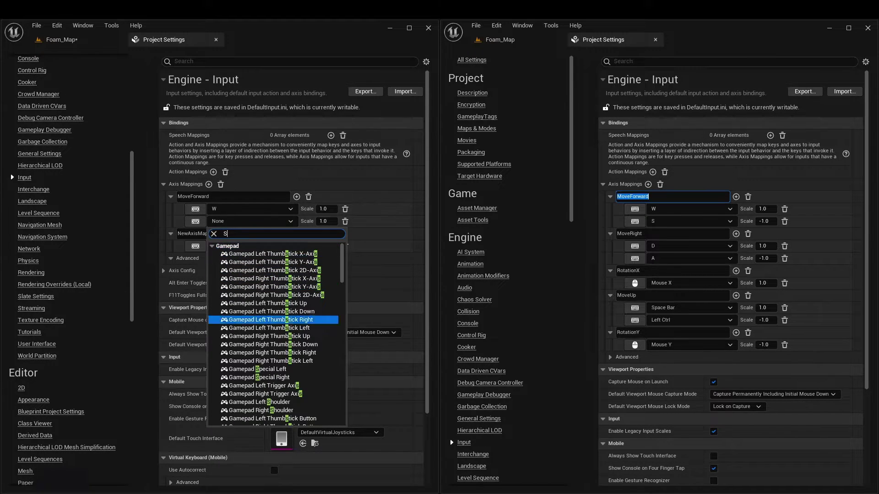
pyautogui.scroll(-4, 274, 334)
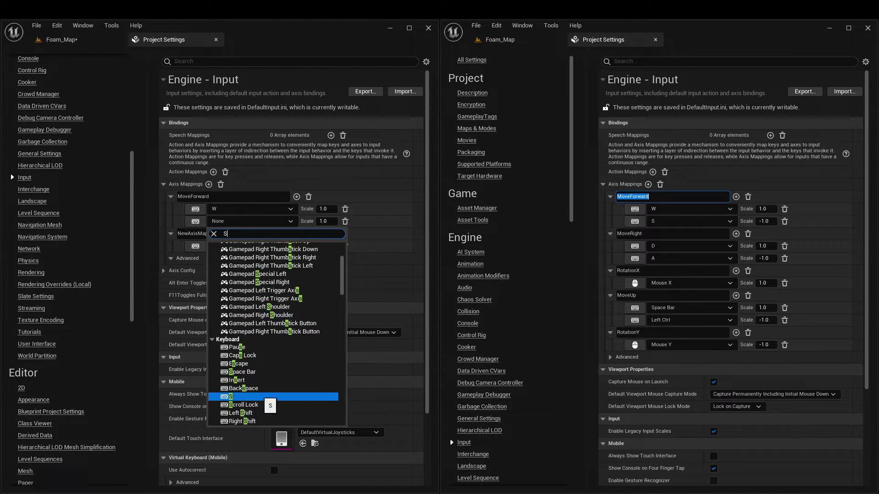
pyautogui.click(265, 396)
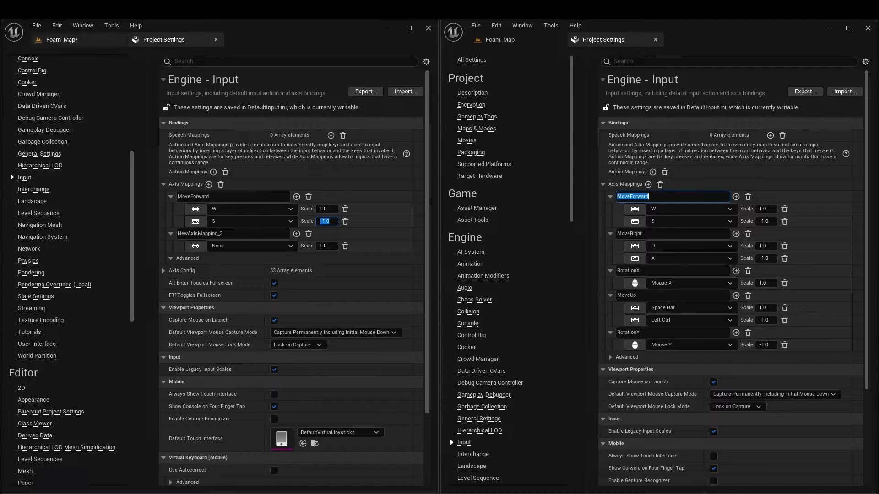
# Step: Return to Foam_Map in the maximized Waterline_00 editor, play-test the level briefly and stop the session
pyautogui.click(61, 39)
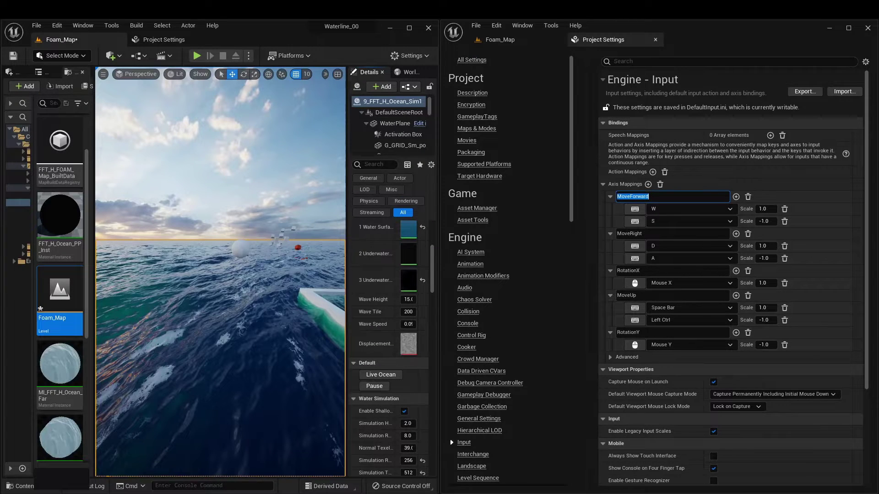
pyautogui.press('super+Up')
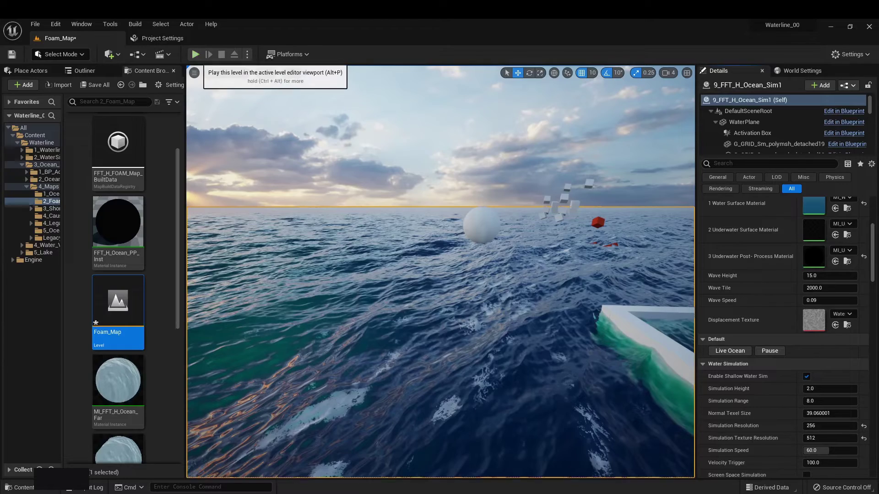
pyautogui.click(195, 54)
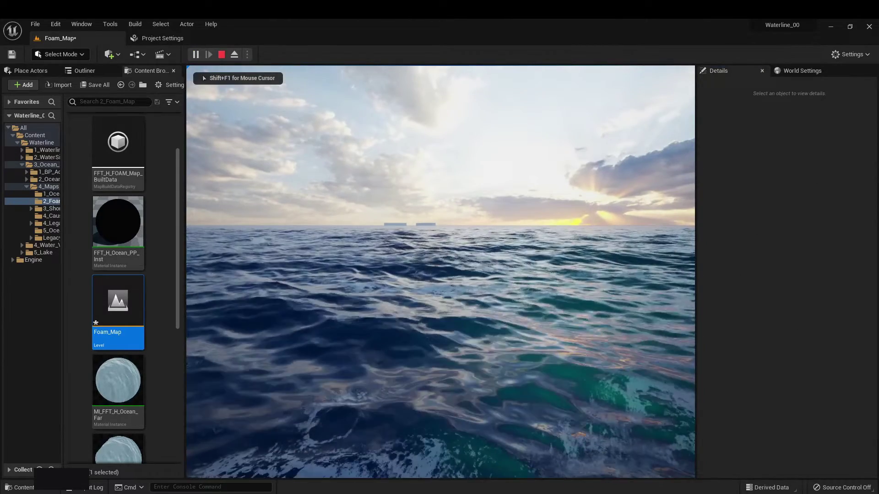
pyautogui.press('Escape')
# Step: Set Foam_Map's GameMode Override to ThirdPersonGameMode in the World Settings
pyautogui.click(802, 70)
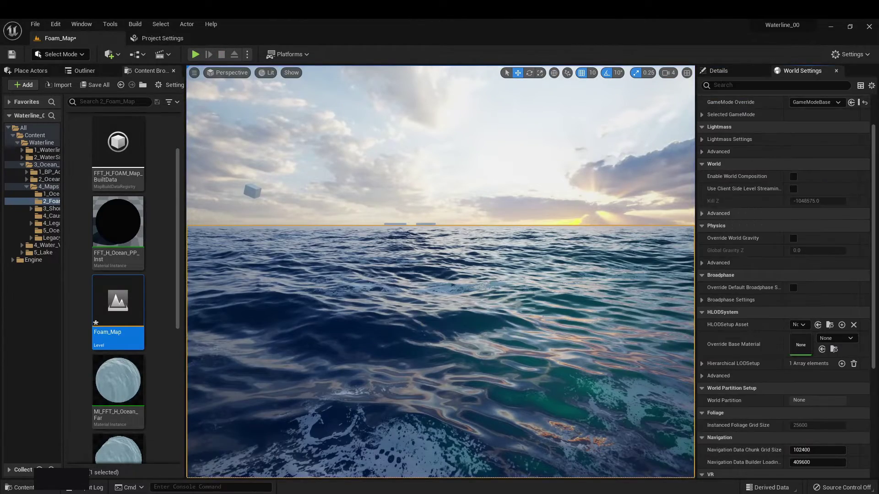
pyautogui.click(814, 149)
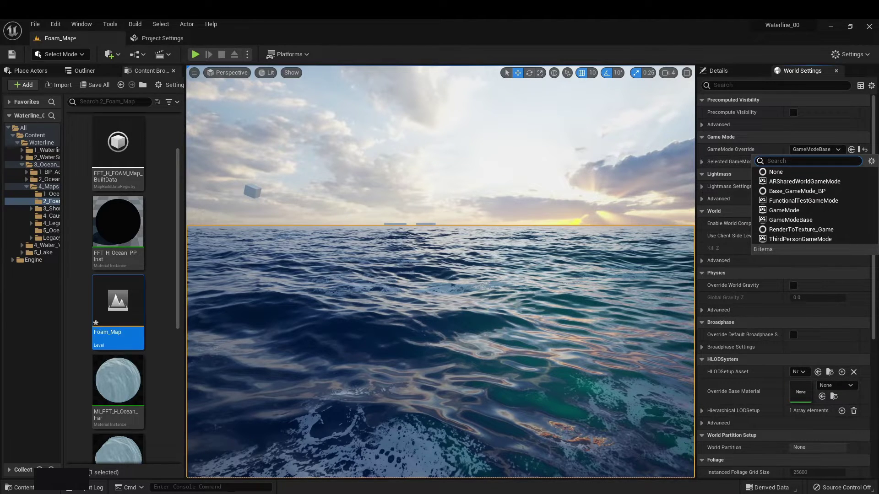
pyautogui.click(800, 239)
# Step: Play-test Foam_Map, moving the character forward through the ocean at and below the surface, and stop the session
pyautogui.click(195, 54)
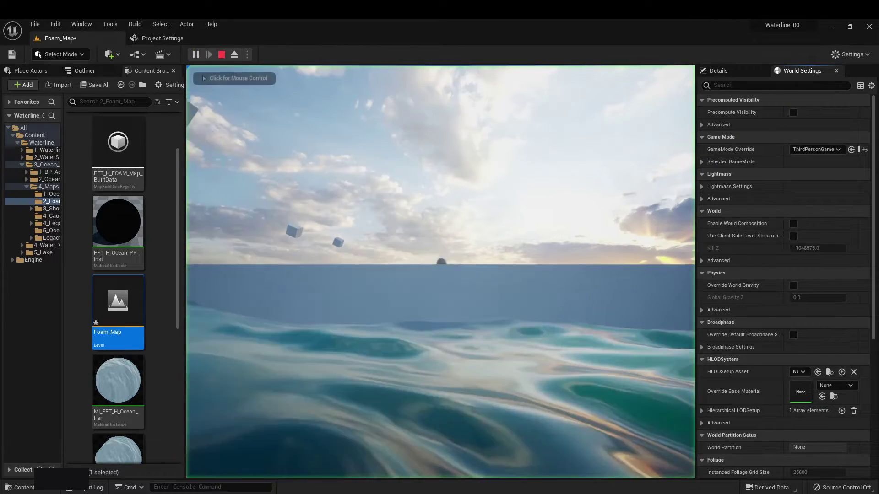
pyautogui.press('w')
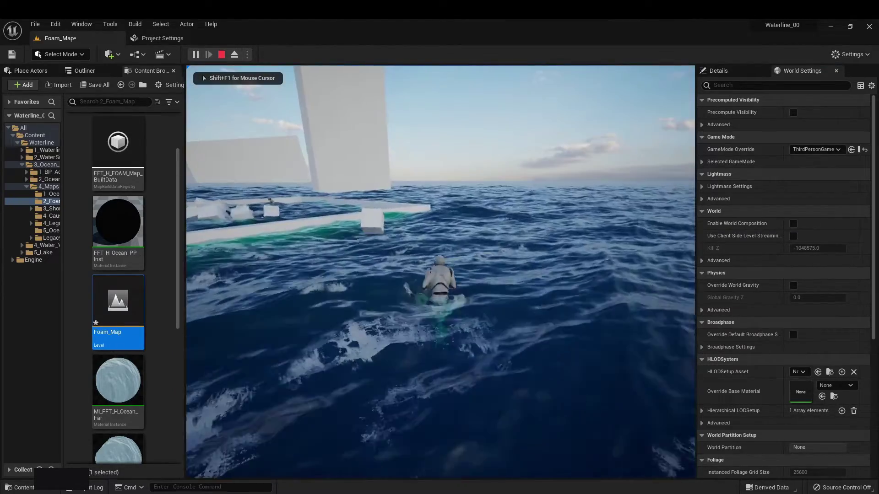
pyautogui.press('w')
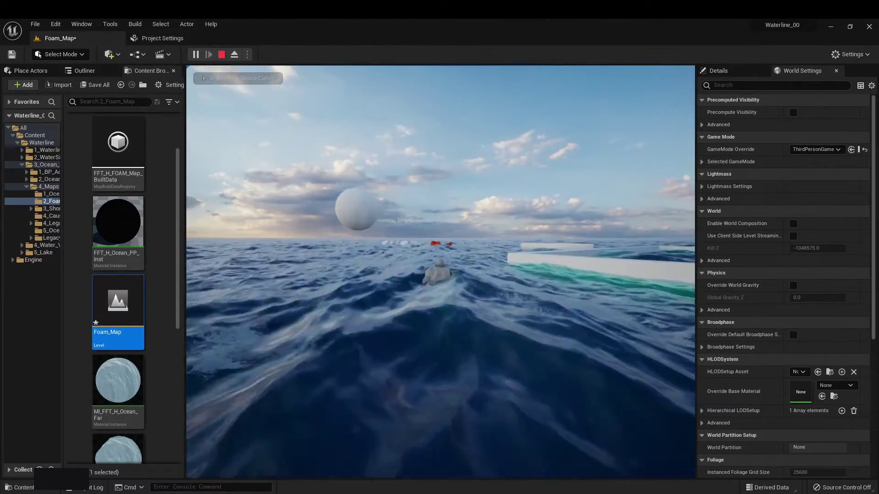
pyautogui.press('w')
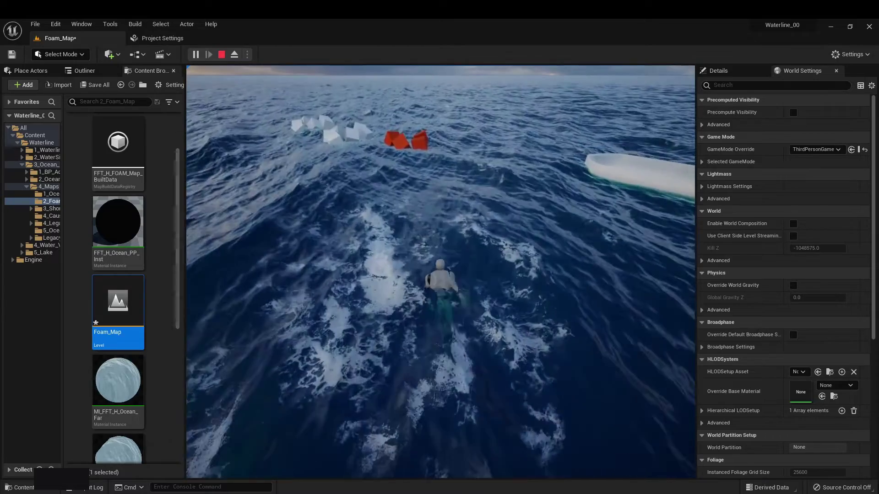
pyautogui.press('w')
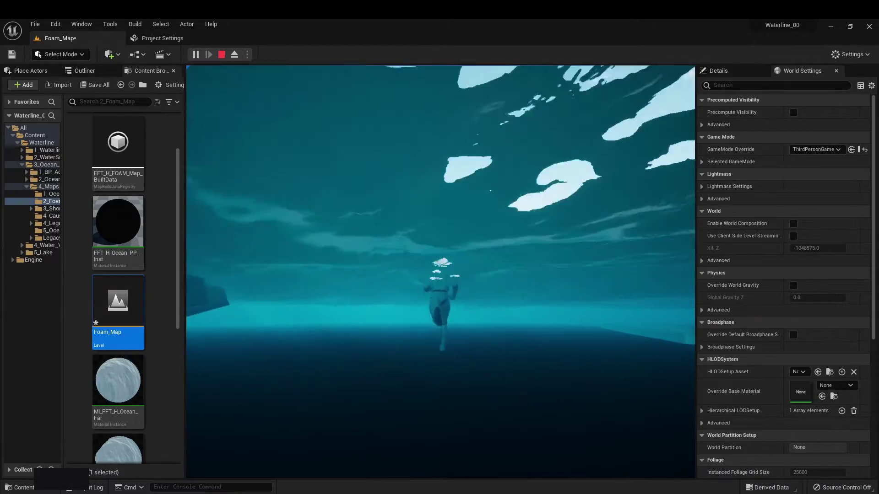
pyautogui.press('Escape')
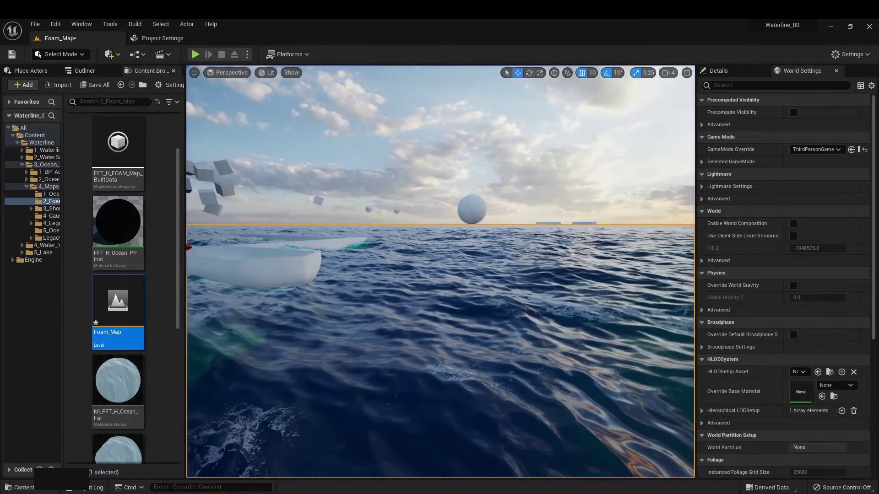
# Step: Select the BP_Water_Exclude actor in Foam_Map and inspect the ocean from below the surface
pyautogui.click(88, 71)
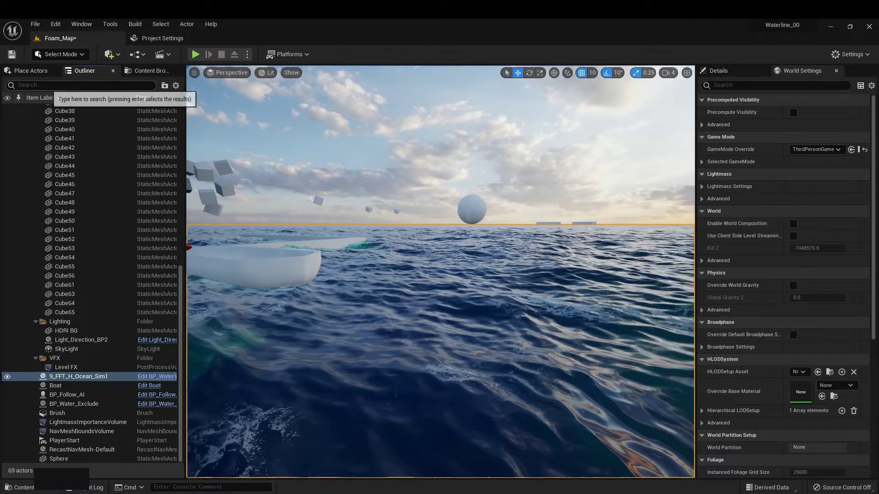
pyautogui.moveTo(440, 271); pyautogui.dragTo(430, 293, button='right')
pyautogui.click(514, 131)
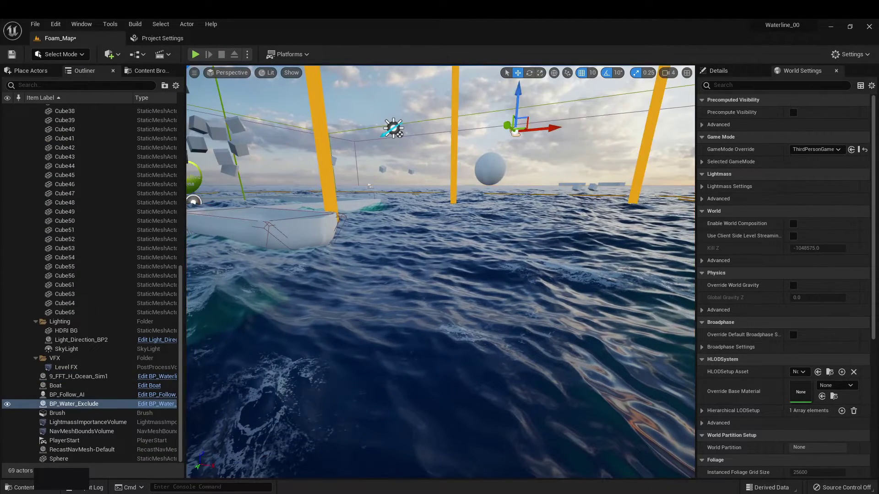
pyautogui.press('w')
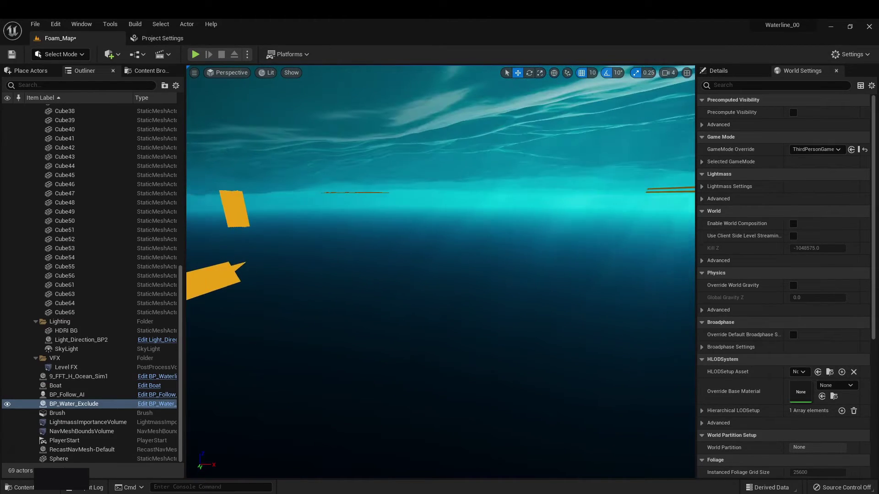
# Step: Play-test Foam_Map again, compare the water around the character above and below the surface, and stop the session
pyautogui.hotkey('alt', 'p')
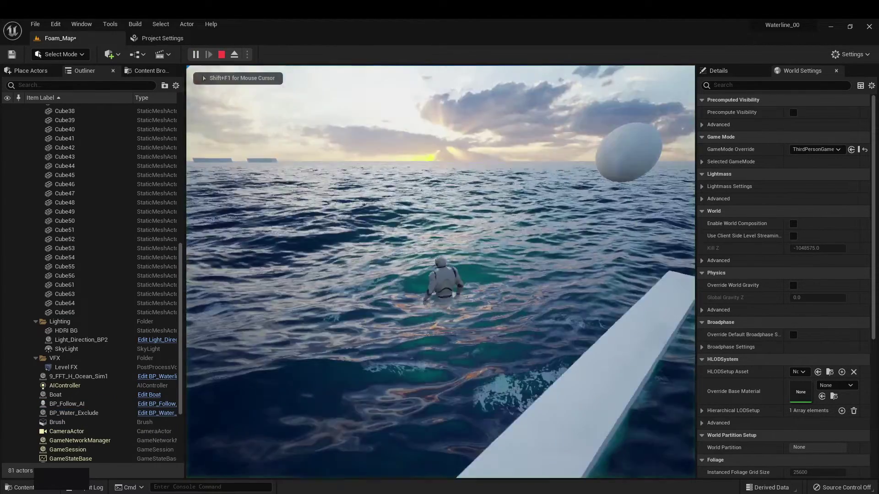
pyautogui.press('w')
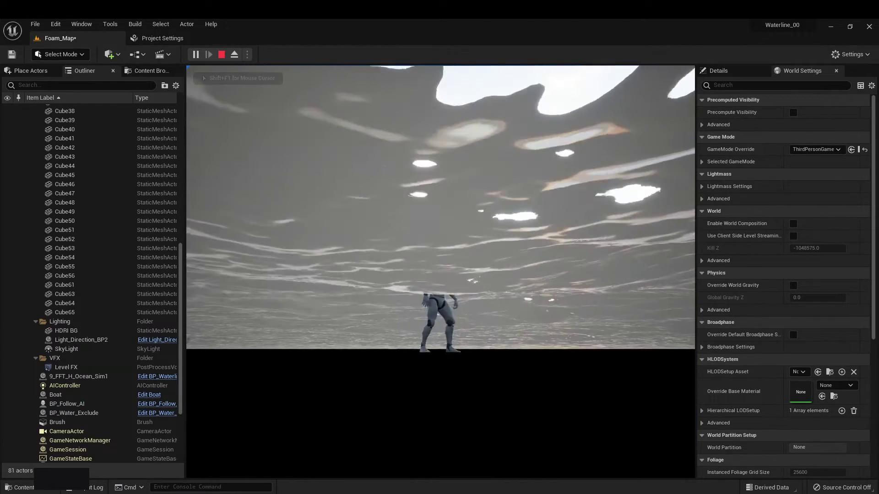
pyautogui.press('w')
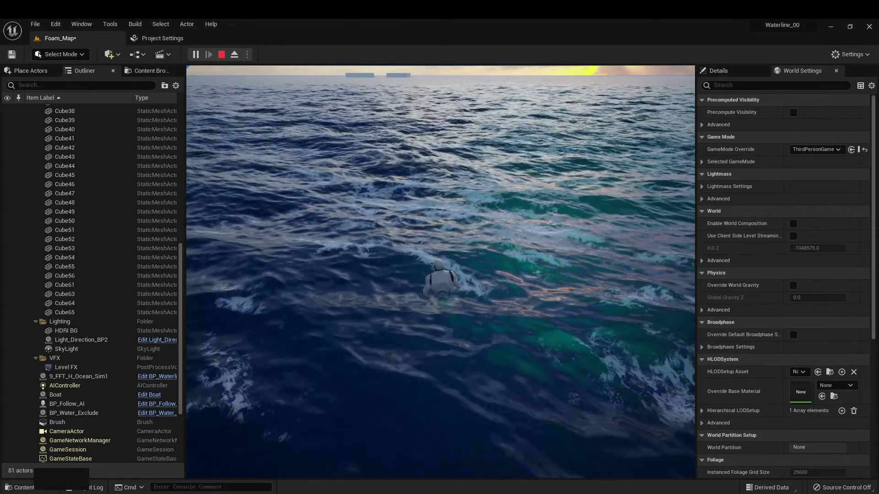
pyautogui.press('Escape')
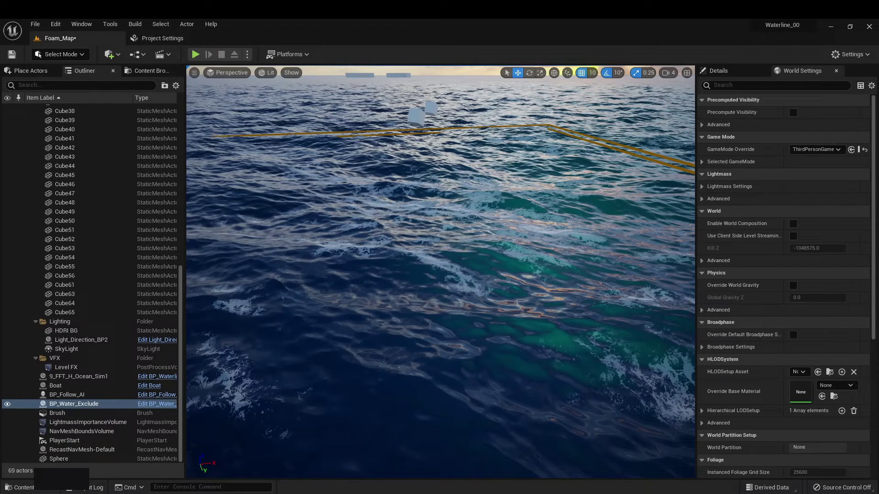
# Step: Review the Input project settings and BP_Water_Exclude's details, and compare Foam_Map's ocean from above and below the surface in the editor
pyautogui.click(162, 38)
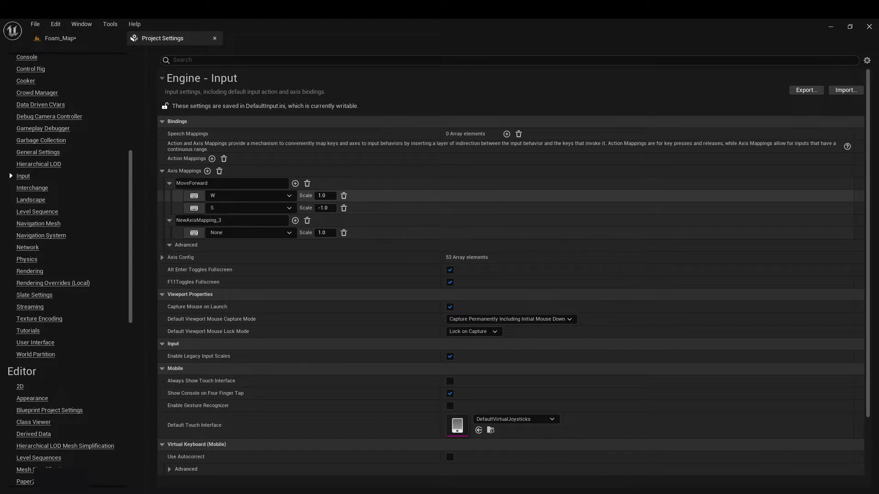
pyautogui.click(78, 38)
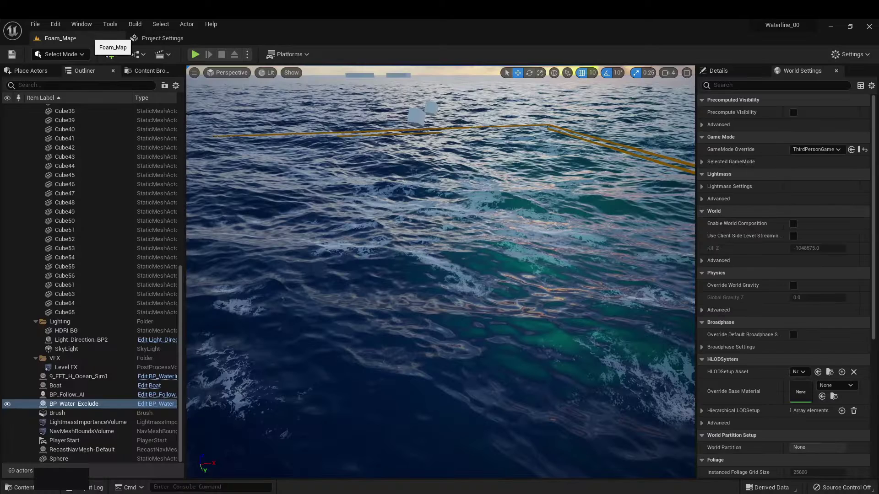
pyautogui.click(718, 71)
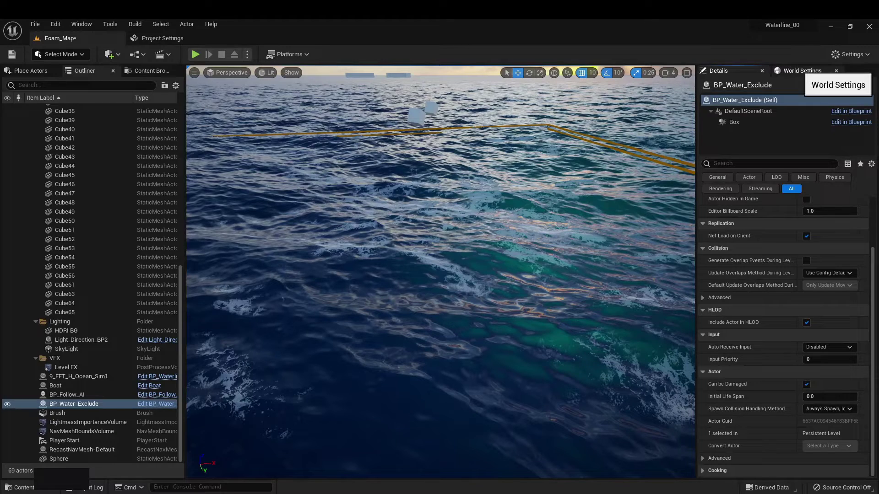
pyautogui.moveTo(440, 269); pyautogui.dragTo(412, 265, button='right')
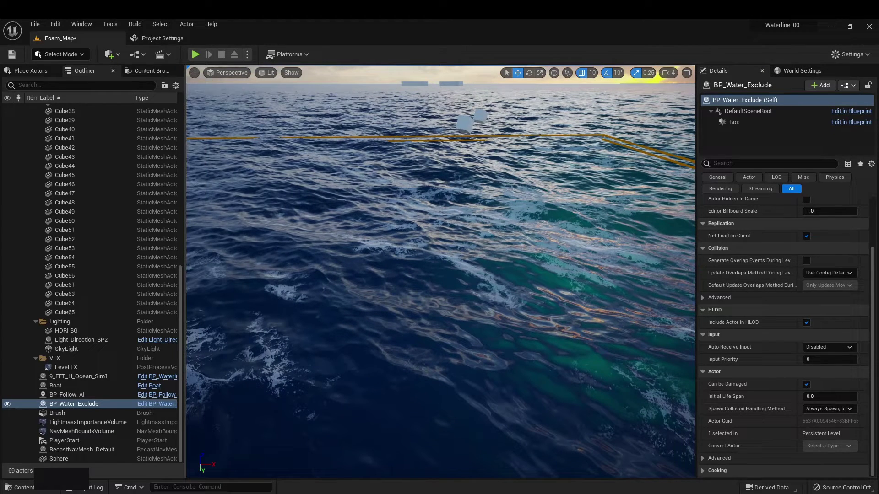
pyautogui.press('w')
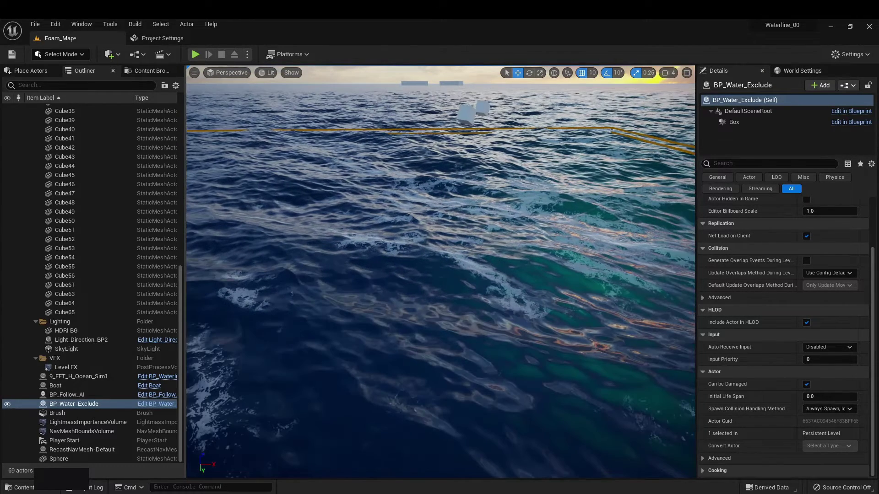
pyautogui.press('s')
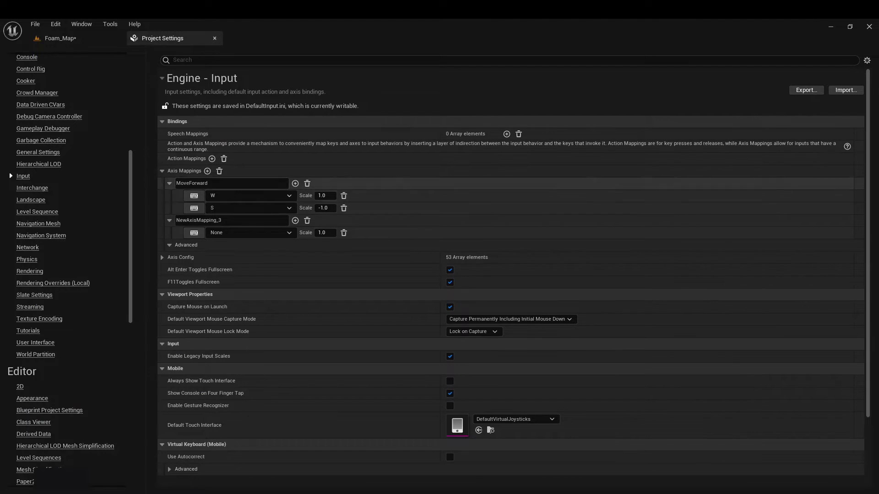
pyautogui.scroll(5, 69, 266)
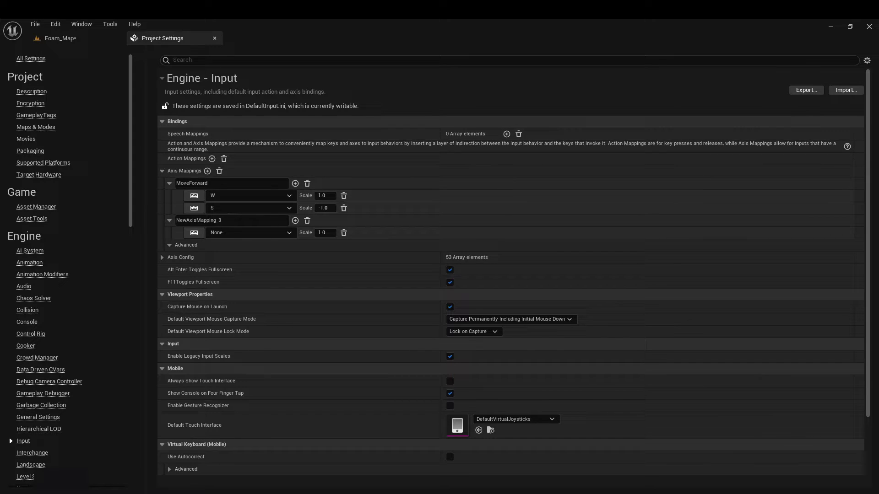
pyautogui.click(73, 38)
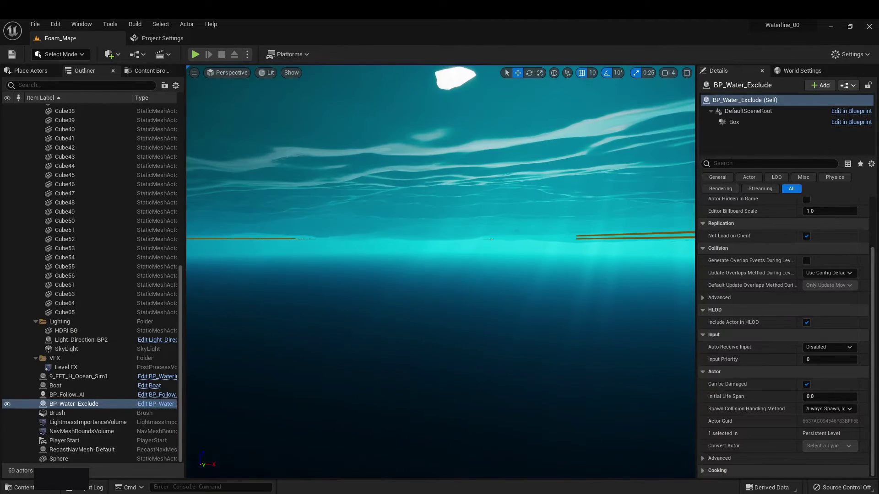
pyautogui.moveTo(440, 272); pyautogui.dragTo(440, 347, button='right')
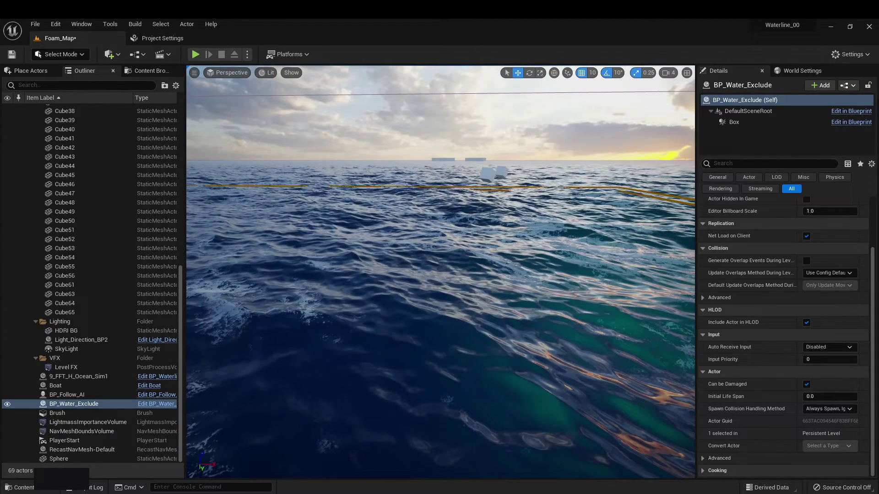
pyautogui.press('s')
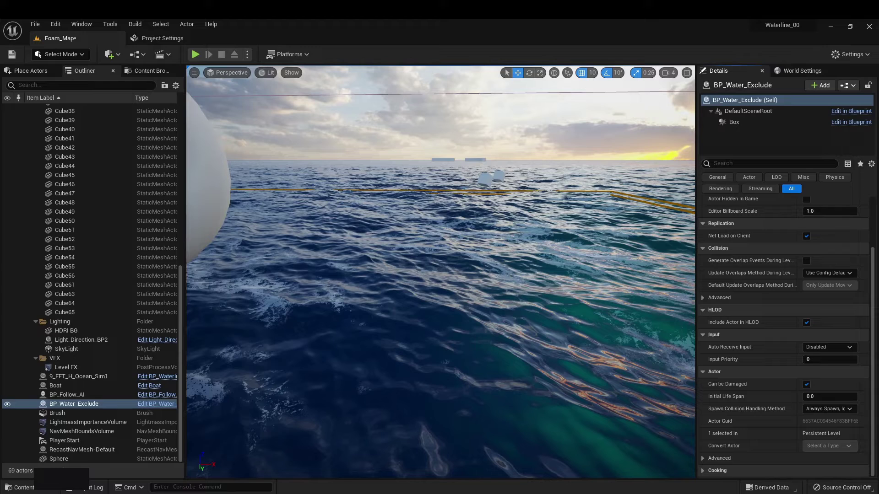
# Step: Switch to the reference project's editor and examine its Rendering settings, including post-processing, optimizations, translucency, global illumination, reflections, Lumen and shadows
pyautogui.moveTo(482, 492)
pyautogui.click(383, 460)
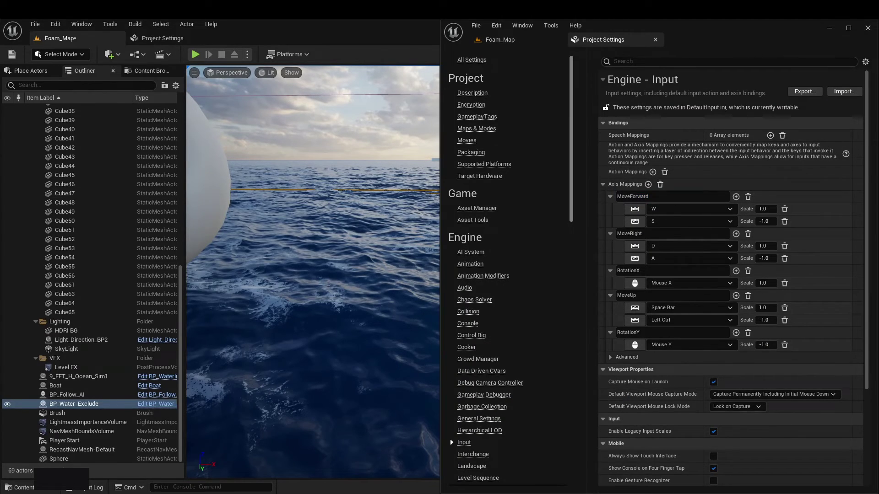
pyautogui.scroll(-5, 508, 270)
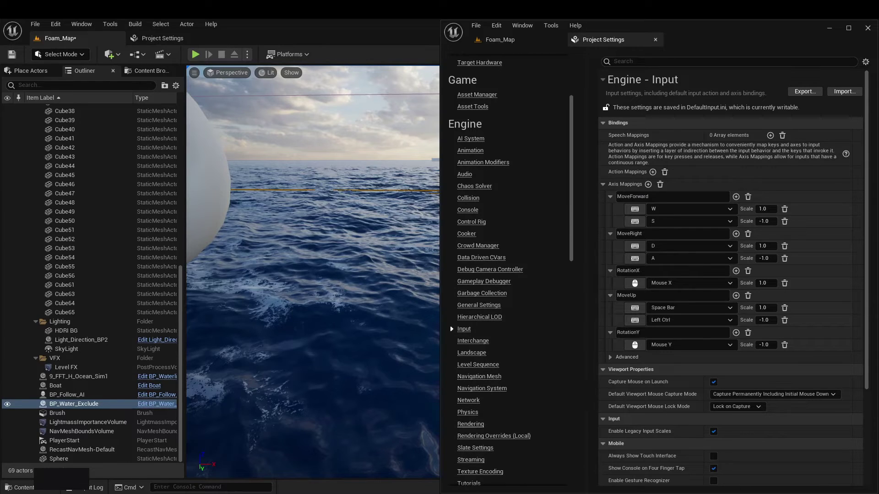
pyautogui.click(470, 424)
pyautogui.scroll(-5, 732, 275)
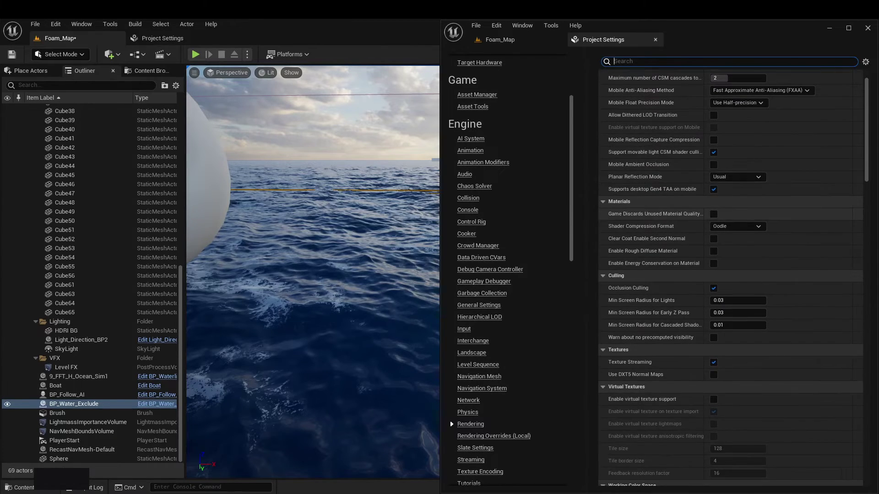
pyautogui.scroll(-10, 732, 274)
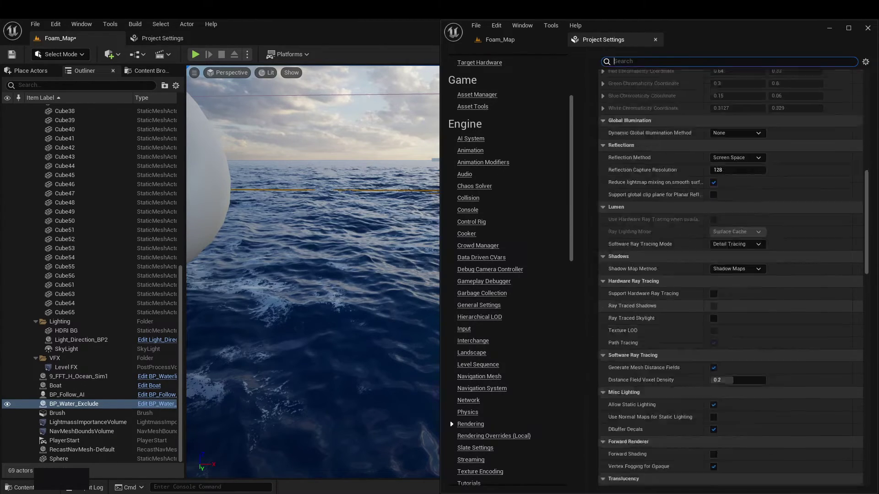
pyautogui.scroll(-10, 732, 274)
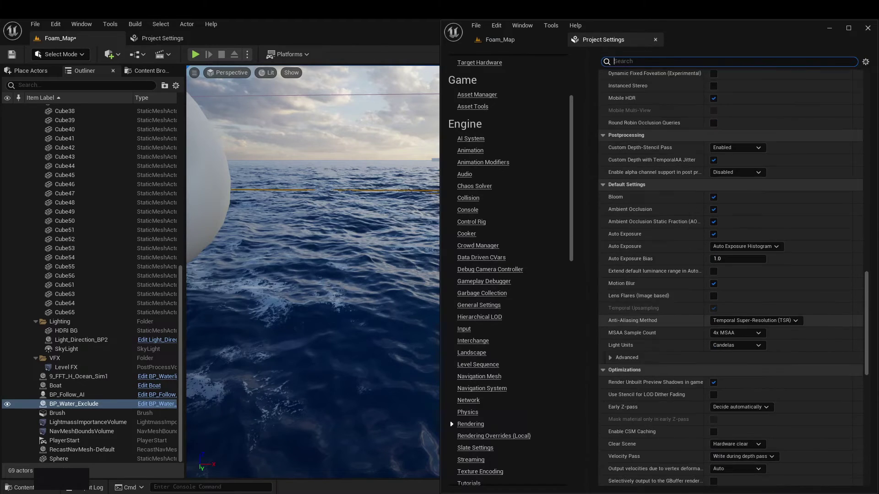
pyautogui.scroll(-3, 732, 274)
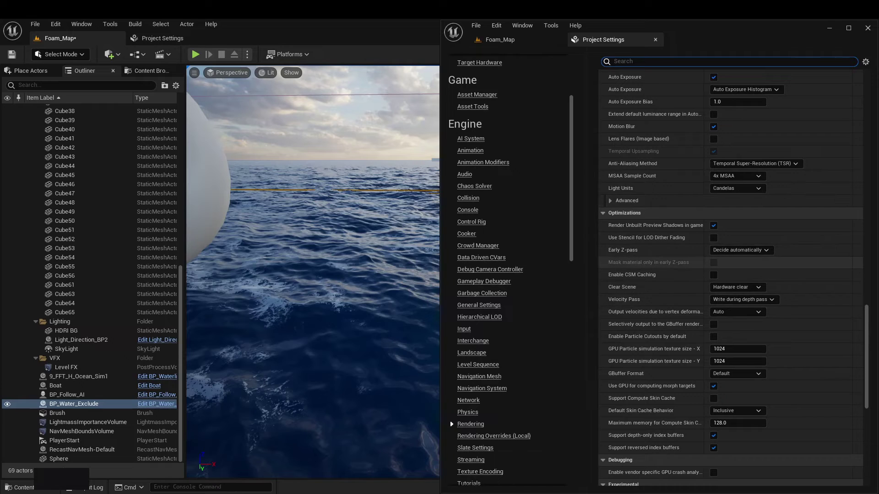
pyautogui.scroll(-1, 732, 361)
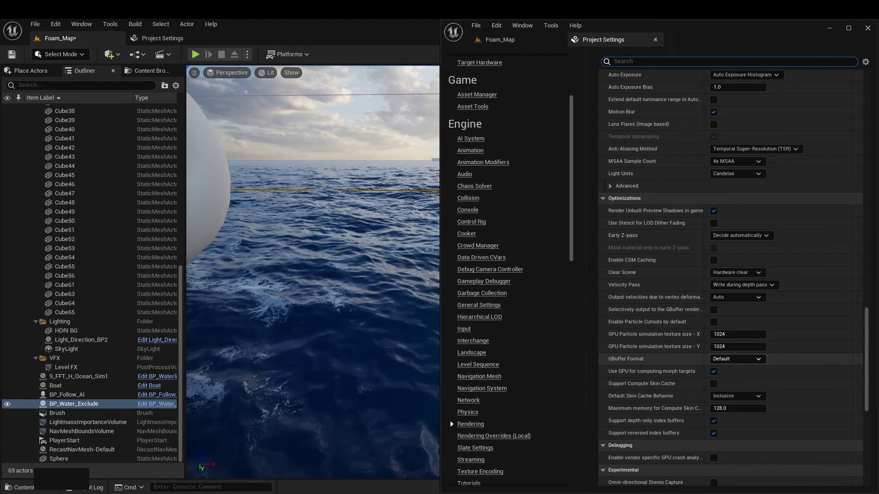
pyautogui.scroll(10, 732, 358)
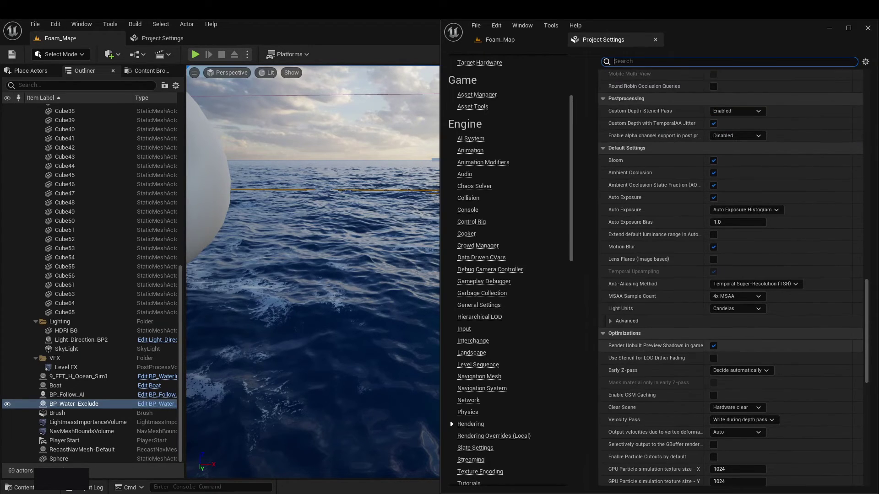
pyautogui.scroll(6, 733, 359)
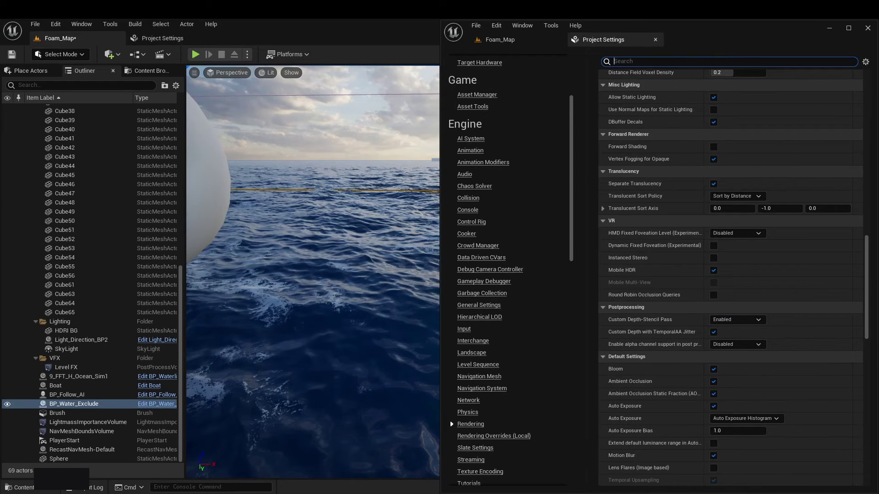
pyautogui.scroll(10, 733, 359)
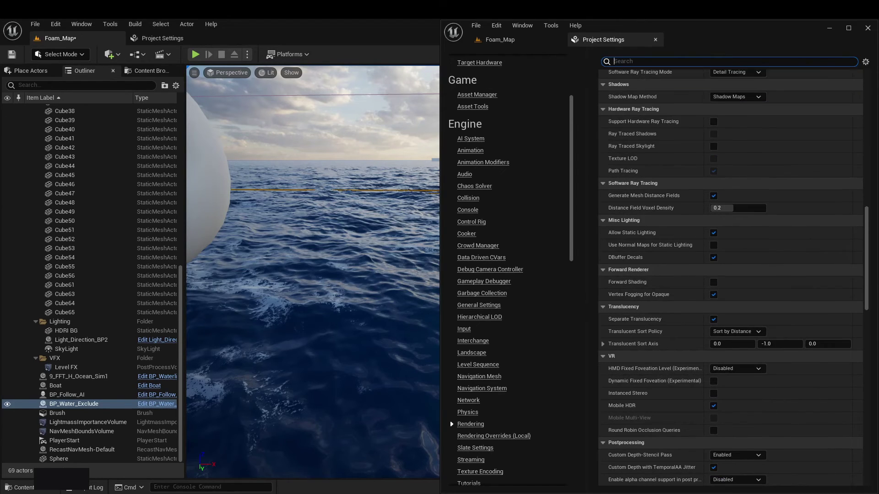
pyautogui.scroll(6, 733, 359)
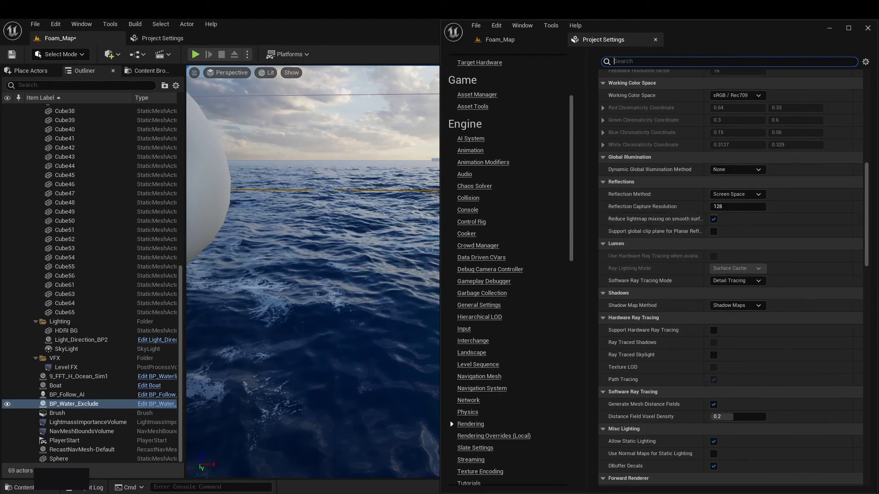